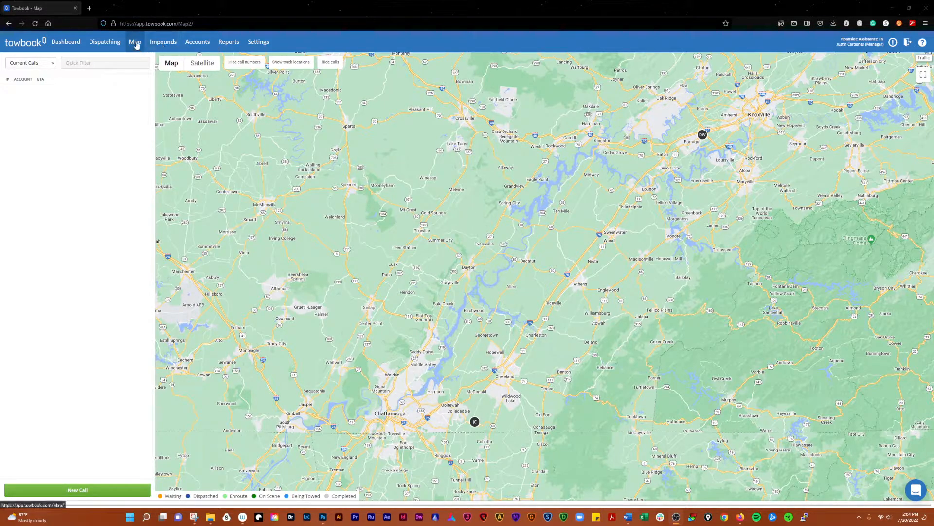
- Bring up the Map page with truck markers near Chattanooga and Knoxville
mouse_move(166, 77)
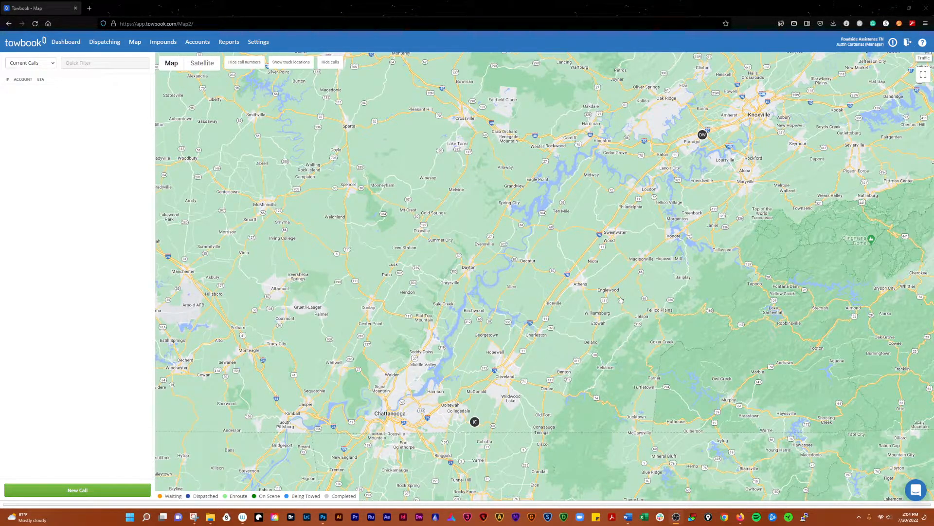
- Cycle the map through Terrain, Satellite and Labels views, ending on the plain road map
click(164, 77)
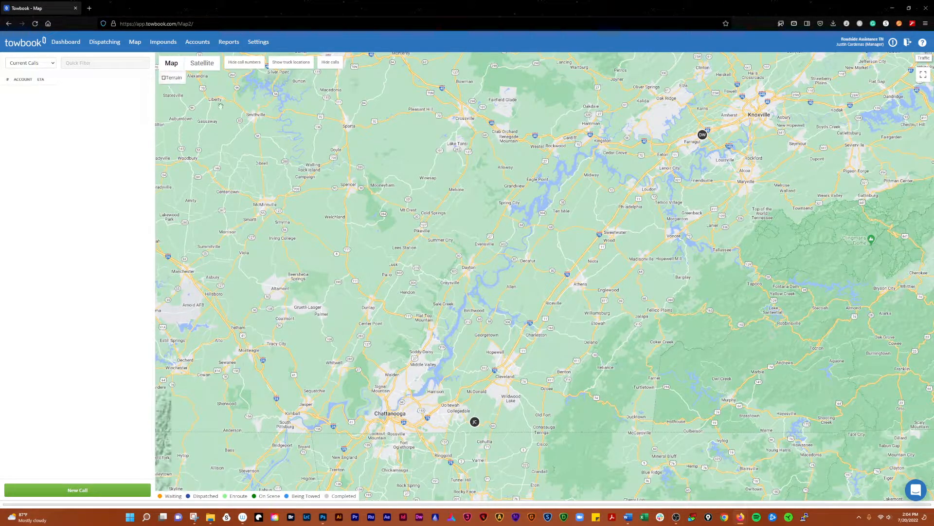
click(204, 69)
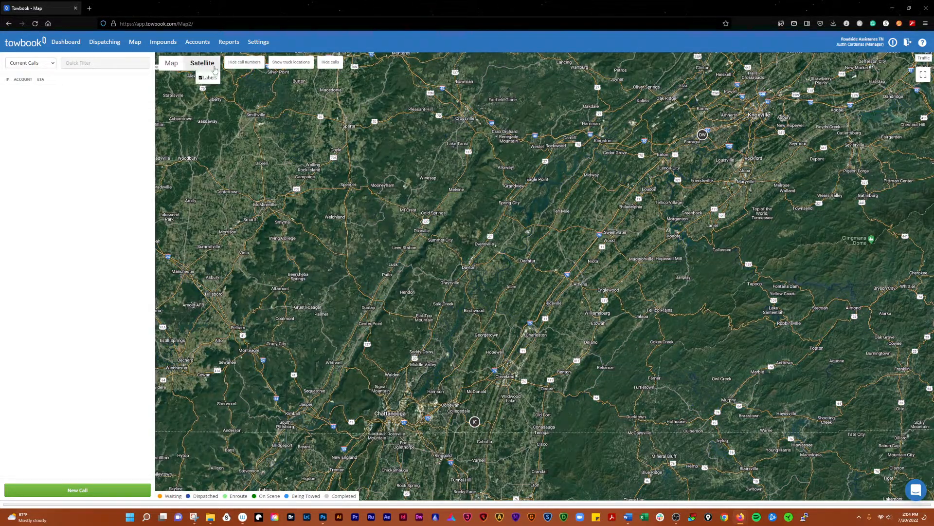
click(200, 78)
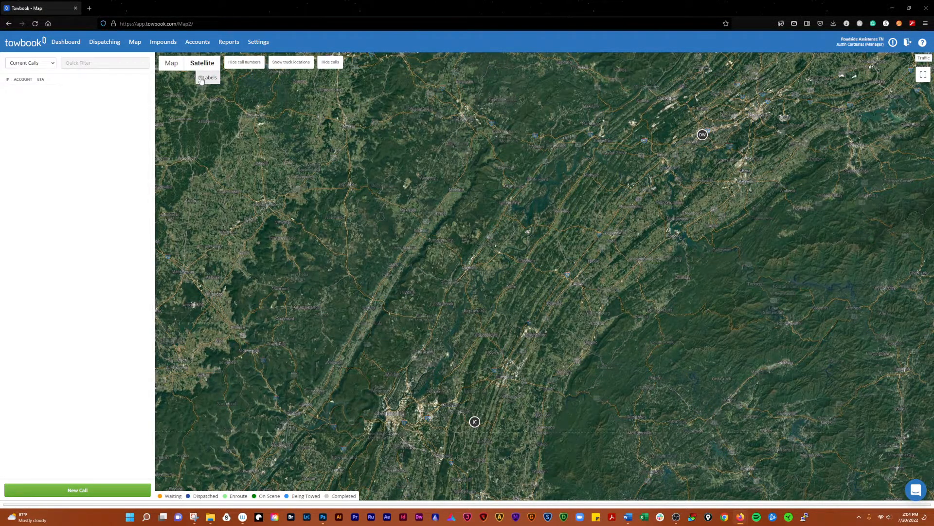
click(200, 78)
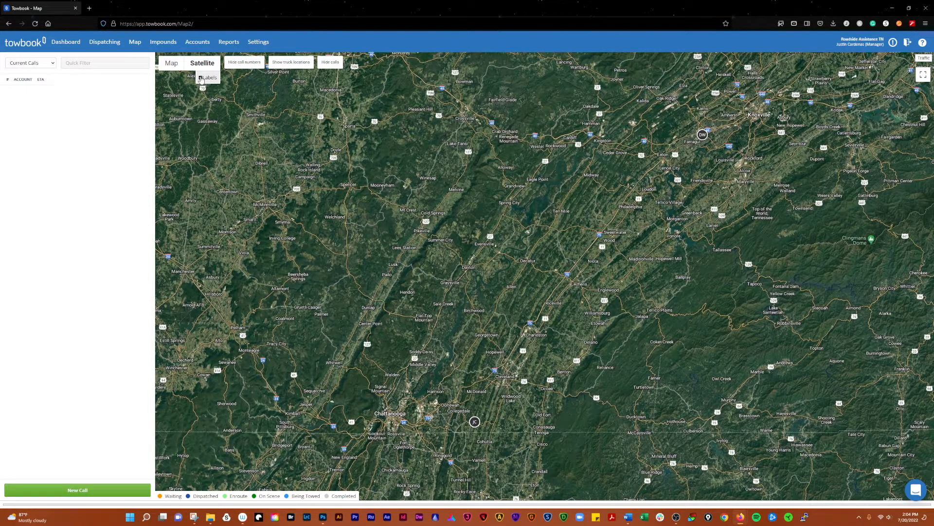
click(171, 63)
click(172, 78)
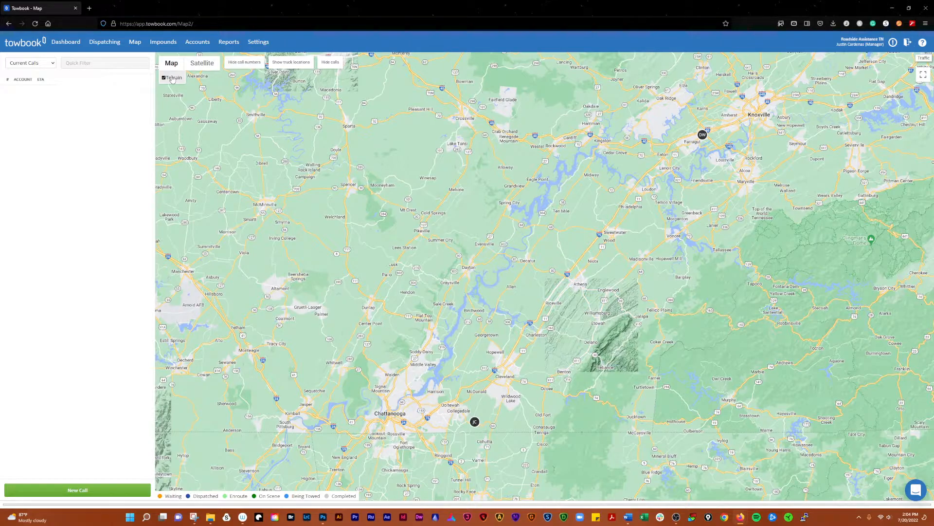
click(172, 78)
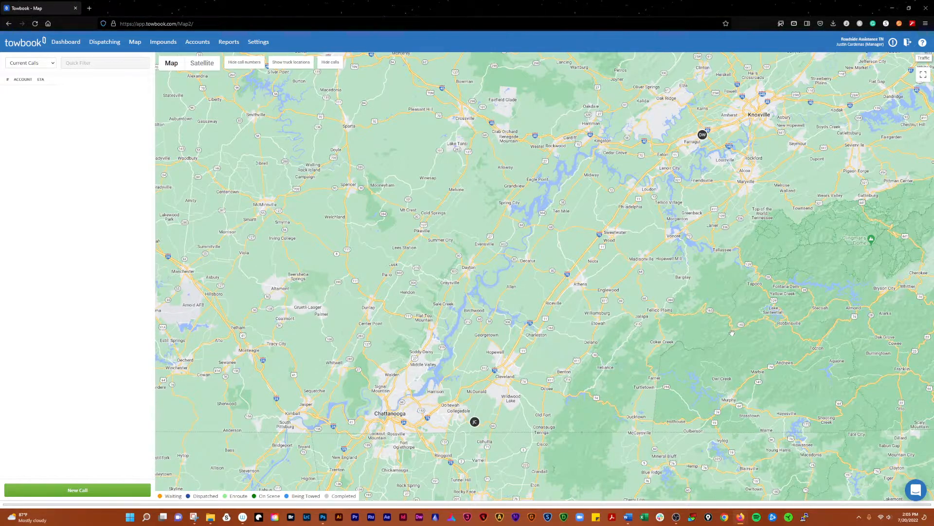
- Restore call numbers, compare truck and driver markers, hide calls, and open the call-list dropdown
click(246, 64)
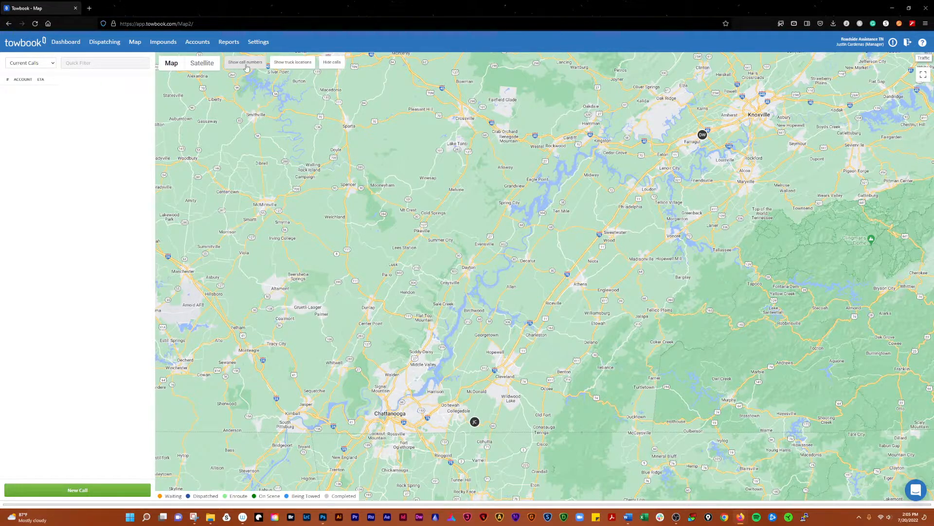
click(246, 65)
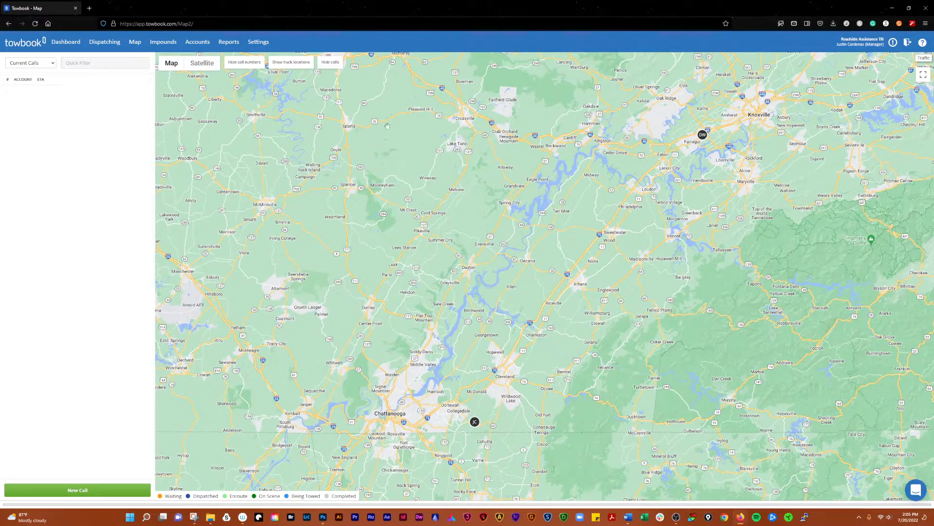
click(292, 65)
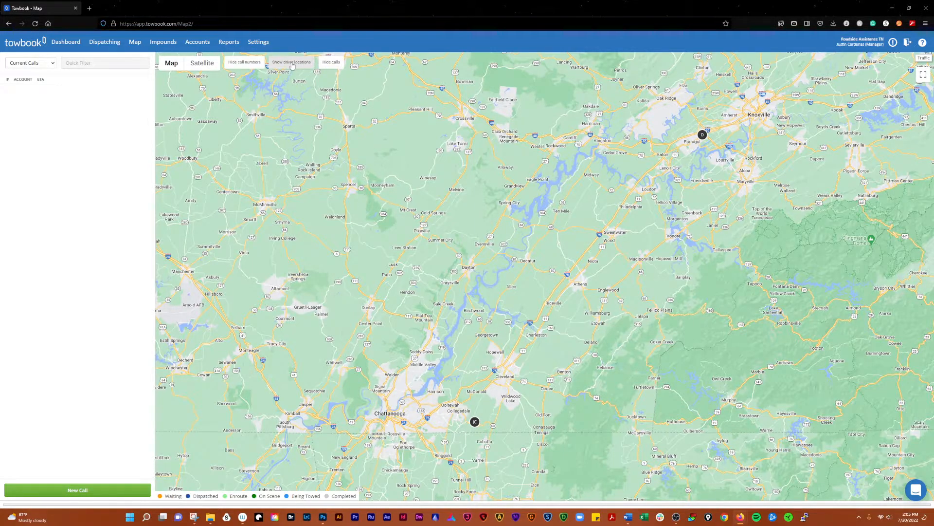
click(292, 65)
click(295, 65)
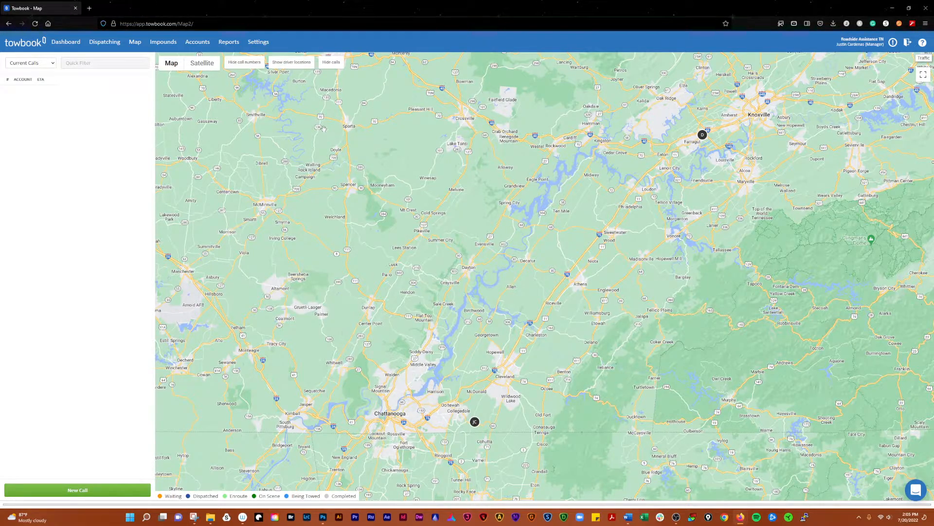
click(302, 65)
click(331, 64)
click(42, 66)
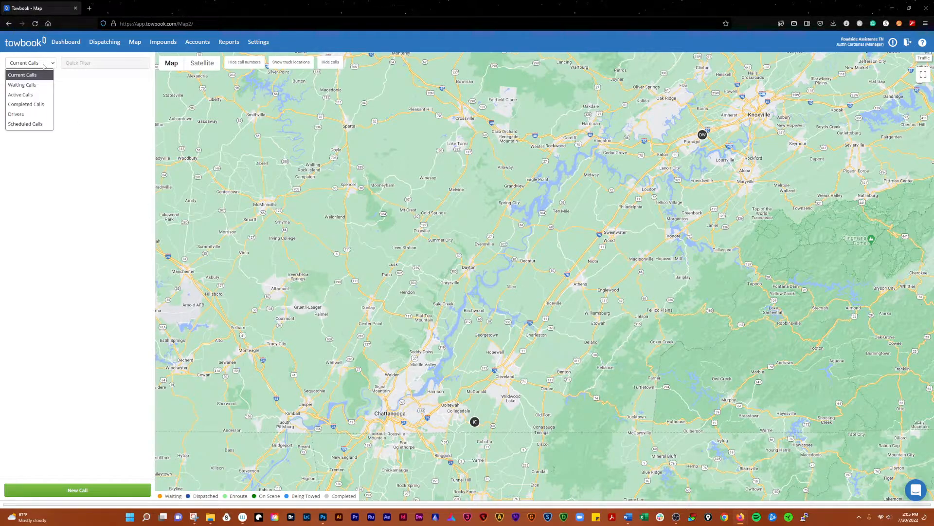
- List Completed Calls, zoom the map out, and switch markers to truck locations
click(34, 105)
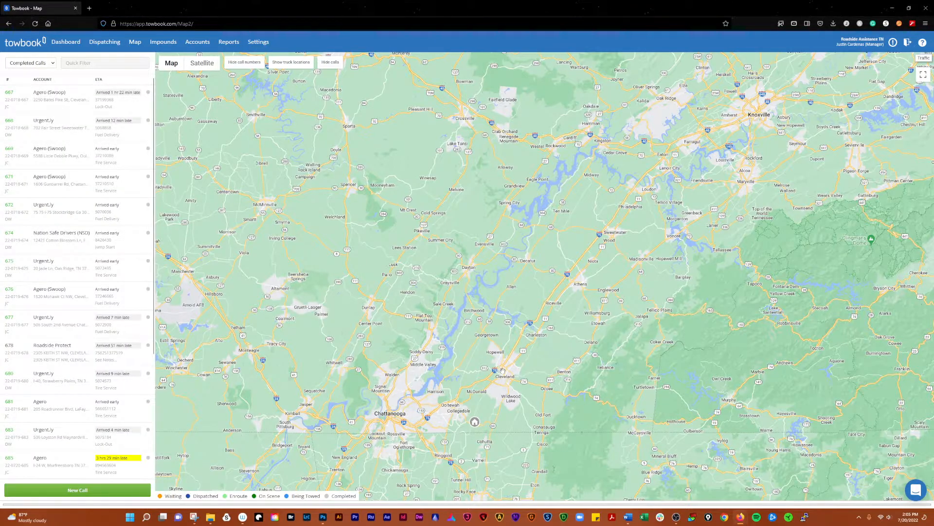
scroll(518, 373, down, 1)
scroll(517, 373, down, 1)
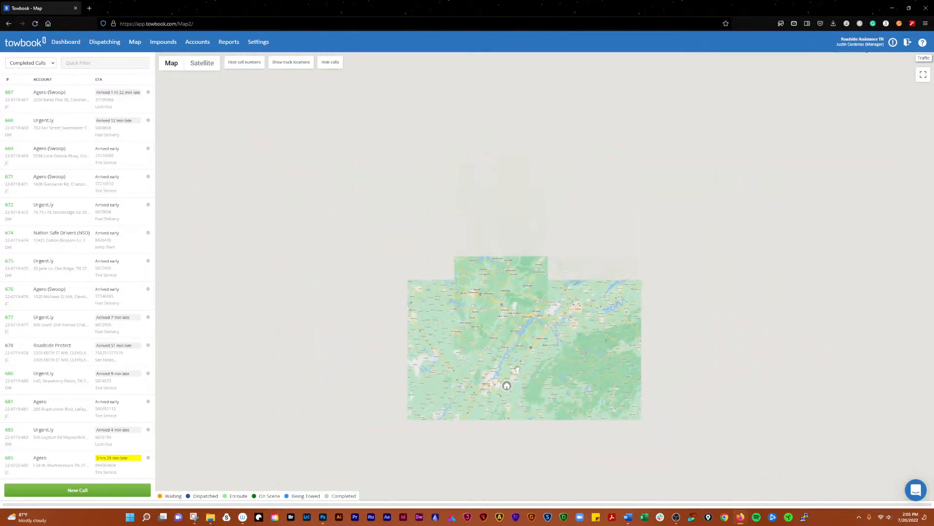
scroll(538, 385, up, 1)
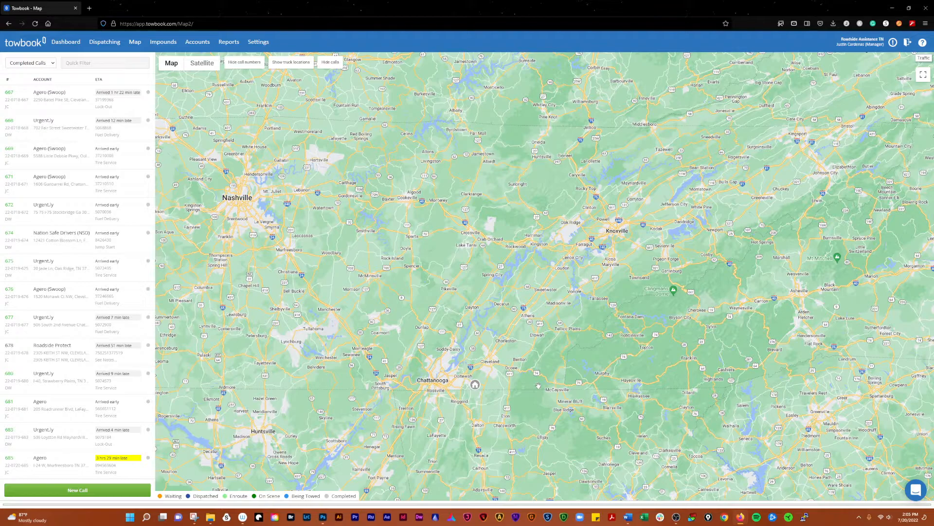
click(295, 65)
mouse_move(76, 103)
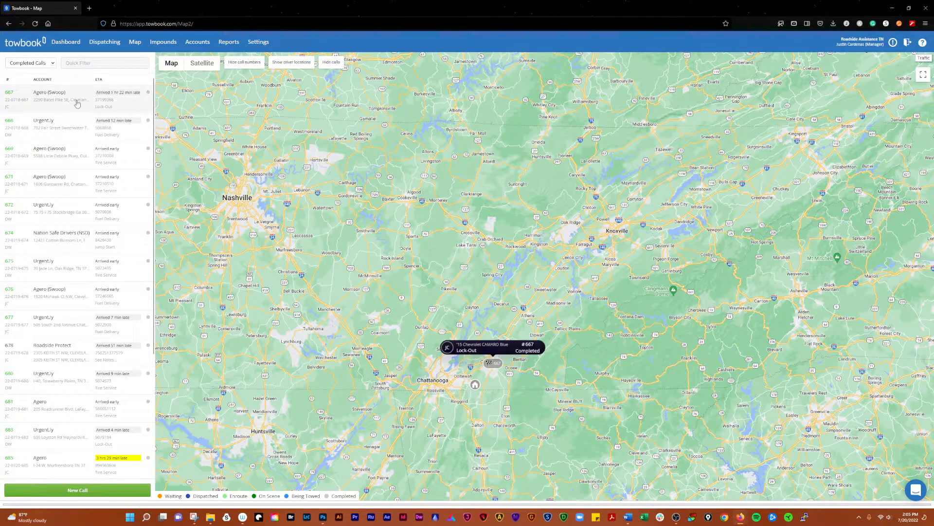
mouse_move(78, 214)
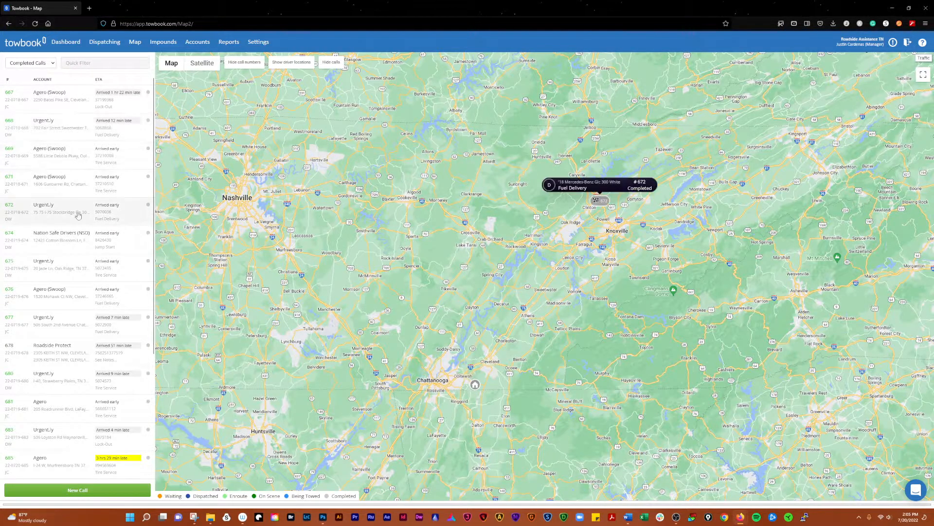
mouse_move(80, 433)
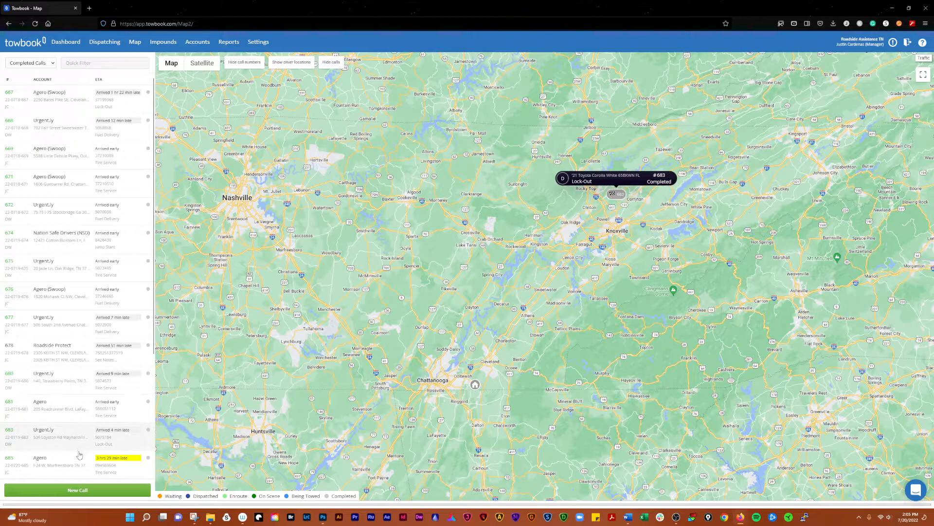
- Open call #667, expand its notes, then toggle call numbers and call markers off and on
click(85, 102)
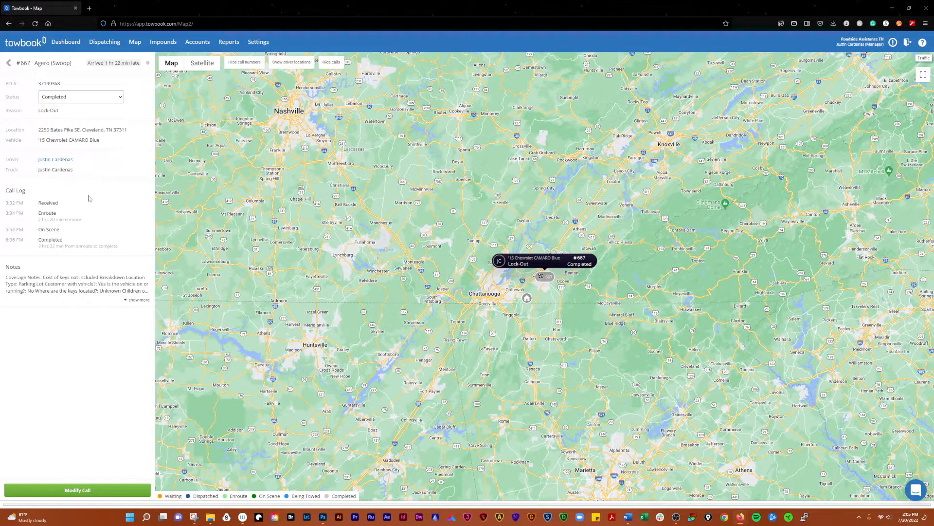
click(138, 300)
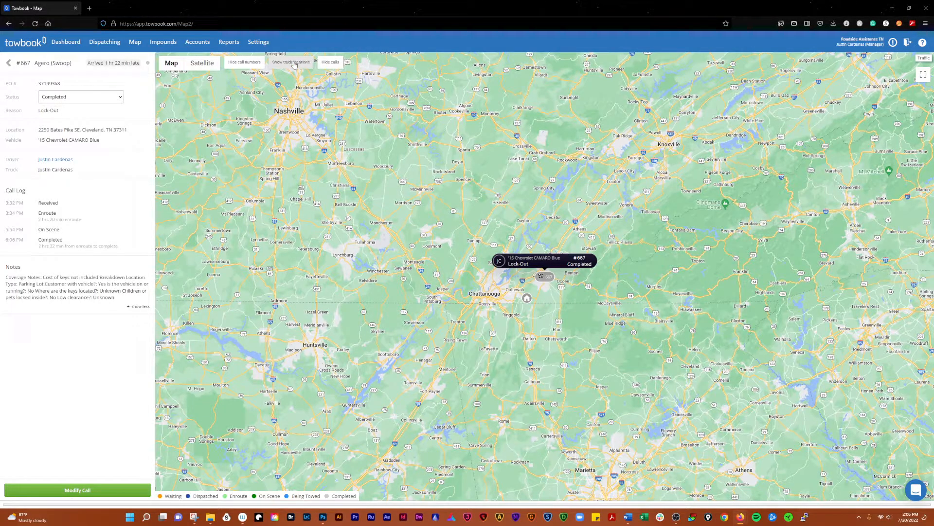
click(250, 63)
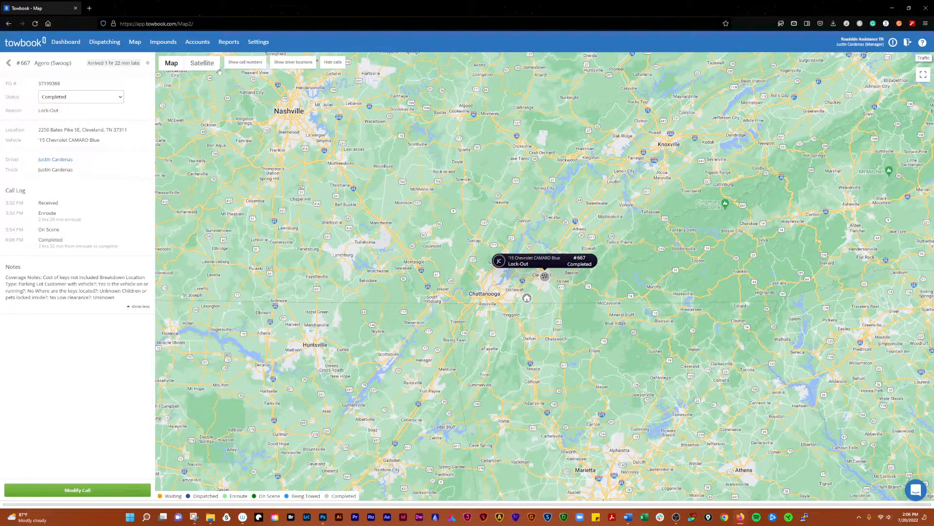
click(245, 64)
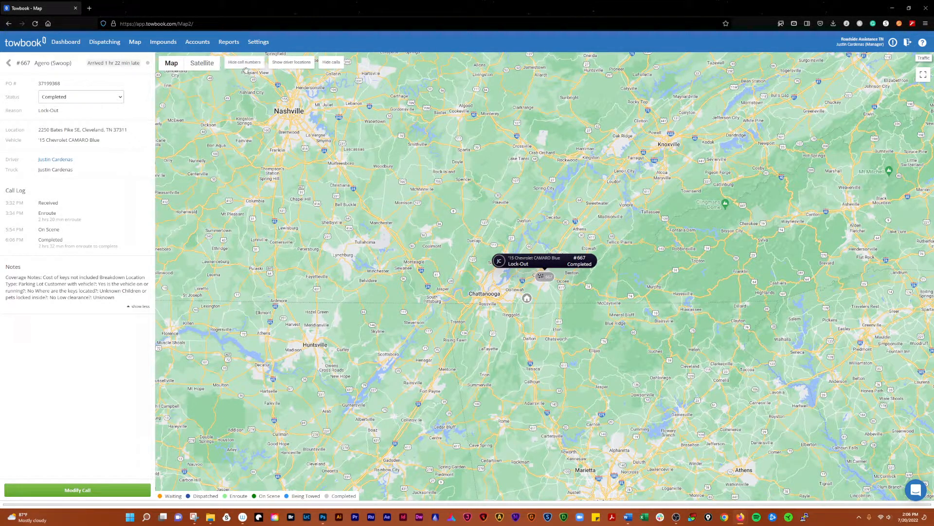
click(336, 65)
click(336, 64)
- Return to the completed calls list and scroll through it
click(8, 63)
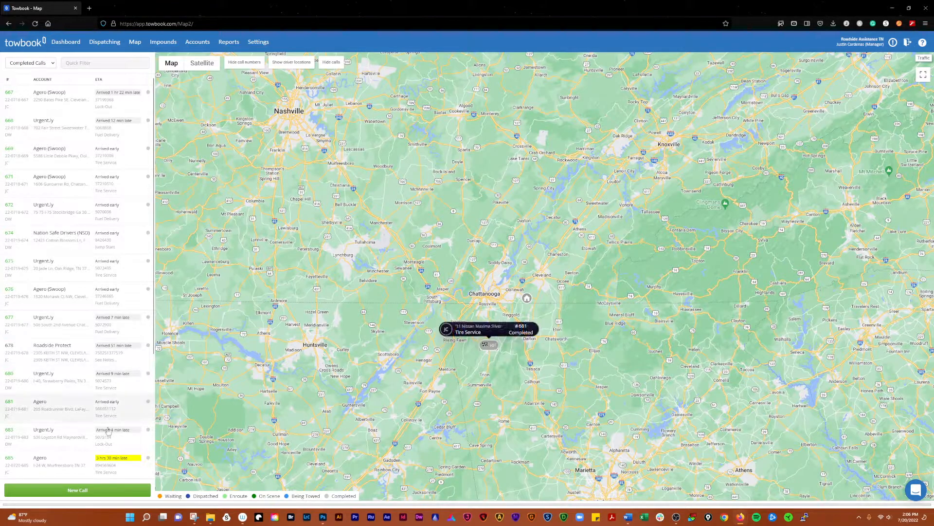
scroll(100, 340, down, 3)
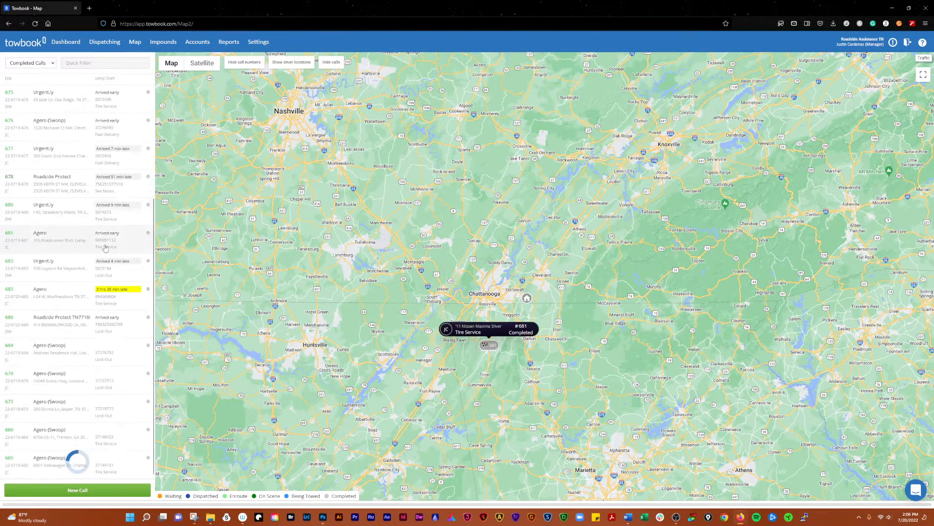
scroll(103, 321, down, 3)
scroll(104, 321, down, 8)
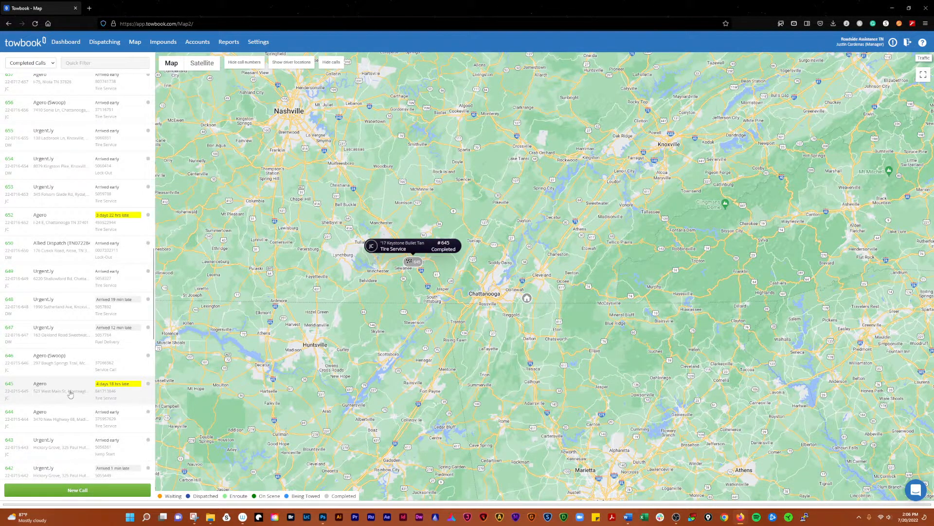
scroll(73, 375, down, 3)
scroll(82, 321, down, 6)
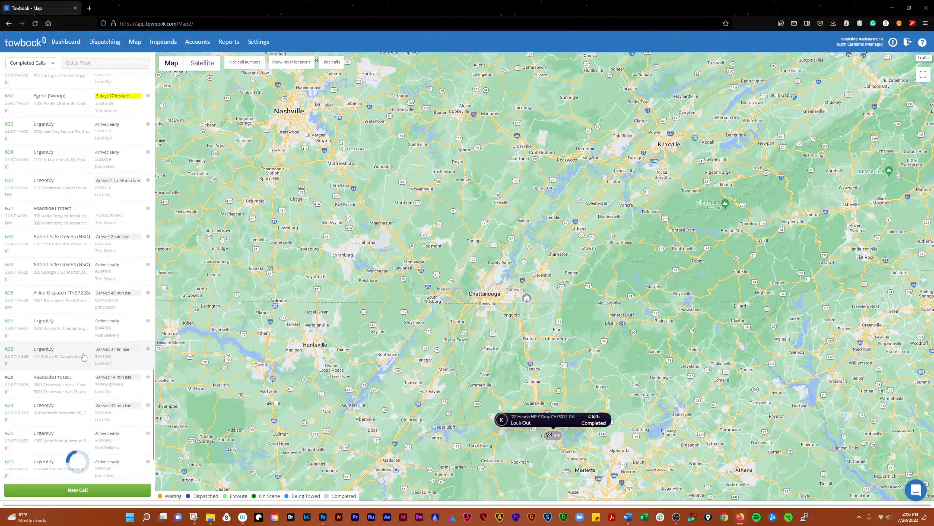
scroll(77, 327, up, 8)
scroll(87, 236, up, 10)
- Filter the call list by 'ager' and review the matching calls
click(115, 62)
text(agero)
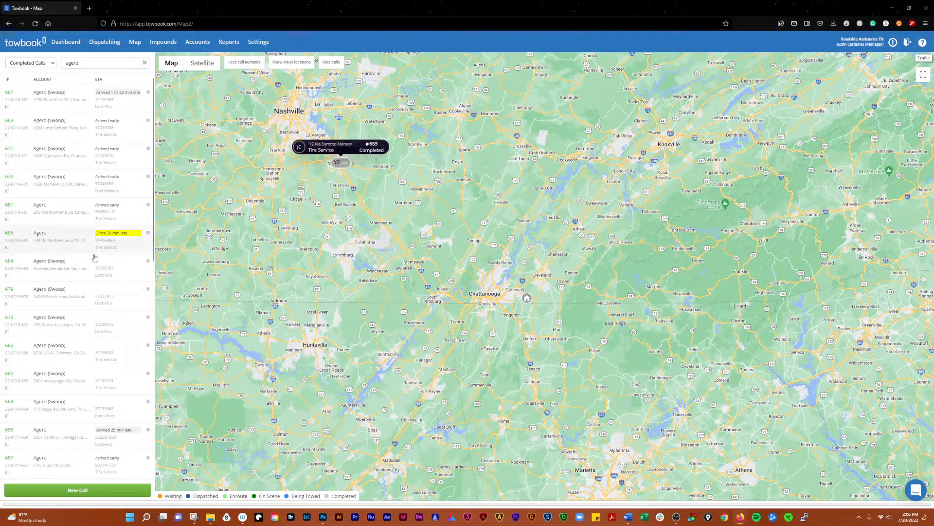
scroll(87, 311, down, 4)
scroll(87, 310, down, 5)
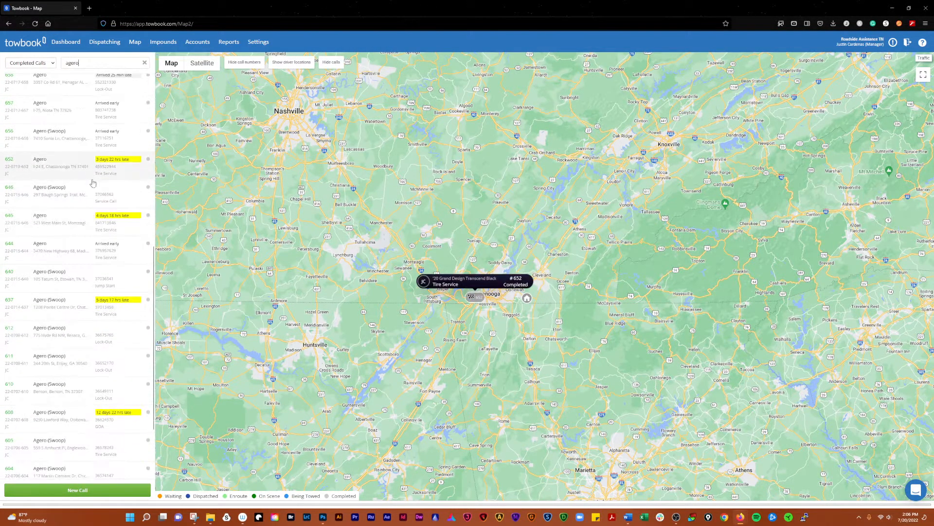
scroll(95, 311, up, 9)
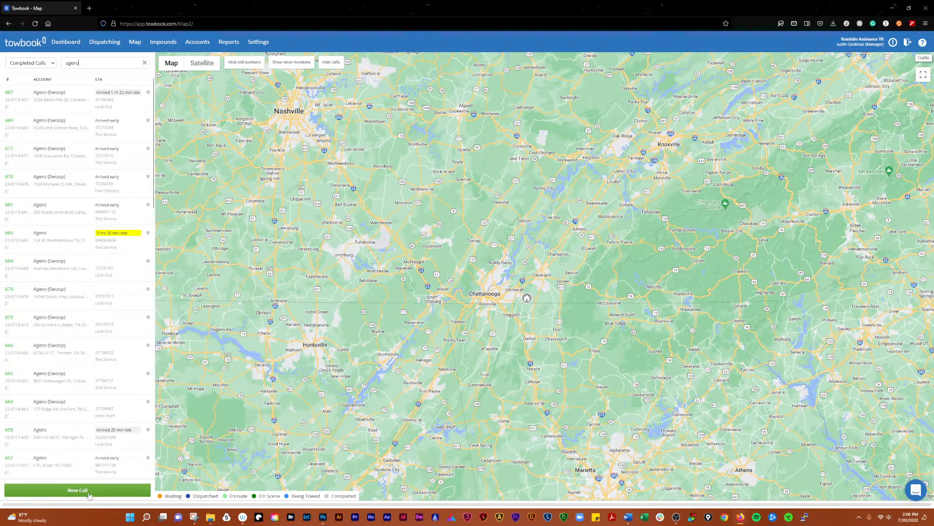
- Clear the agero filter and switch the list to Current Calls
click(144, 62)
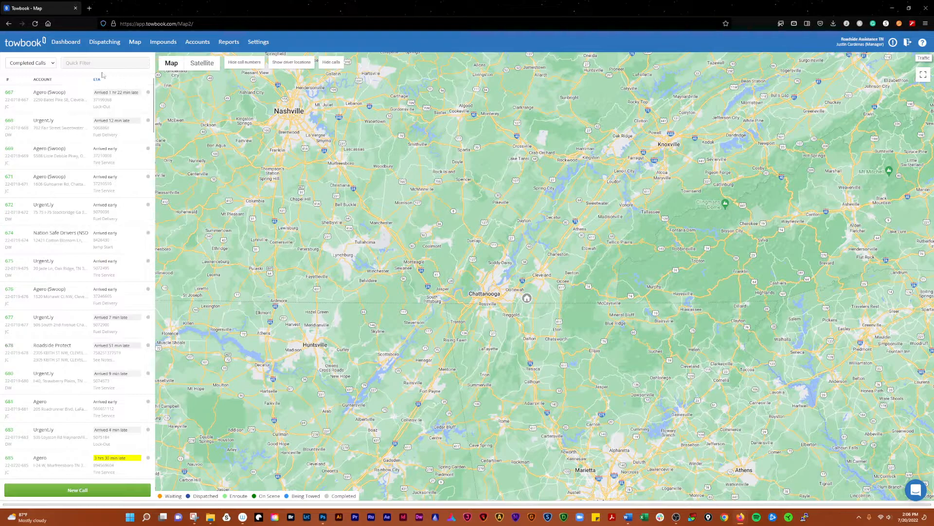
click(35, 64)
click(37, 75)
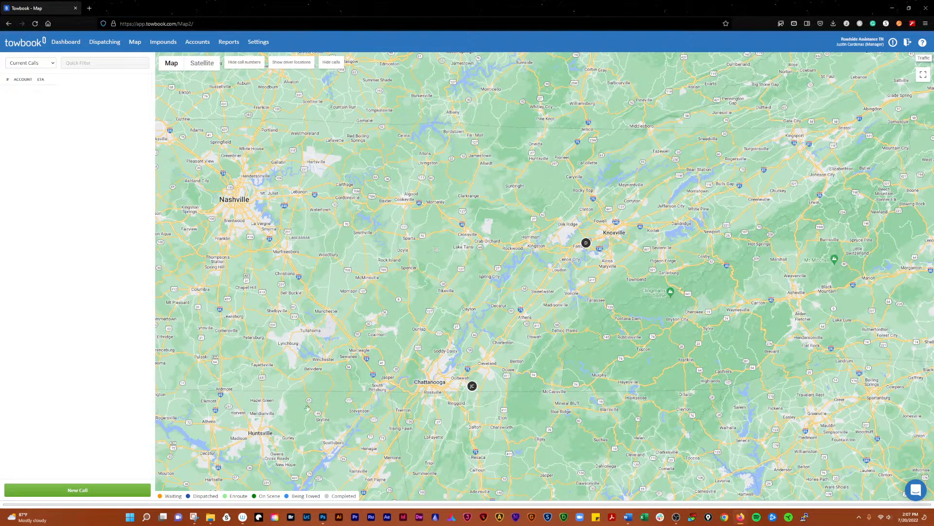
- Start a new call and look over the alternative Create Call options
click(74, 491)
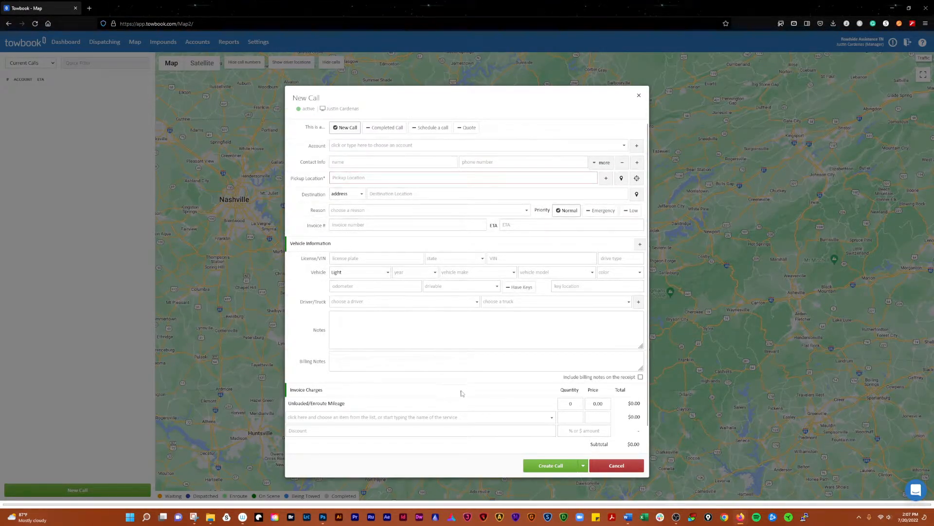
scroll(462, 392, down, 1)
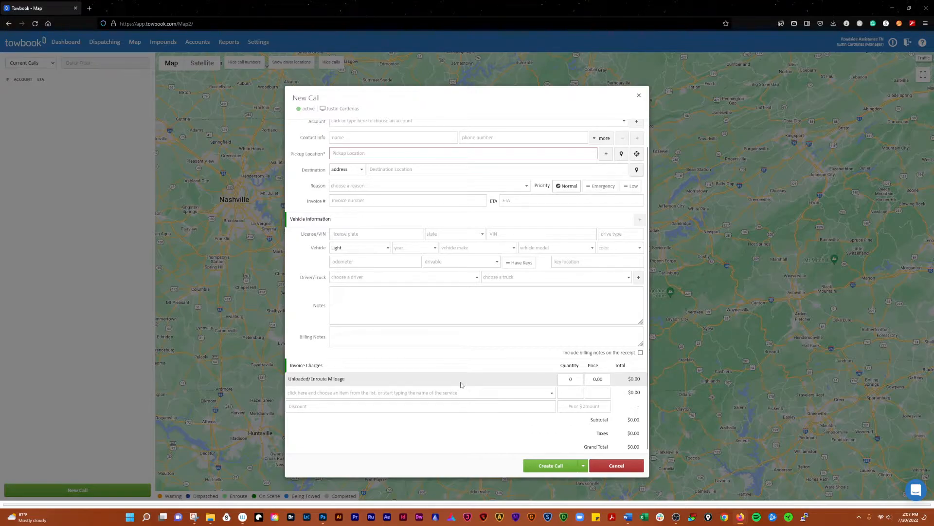
click(583, 466)
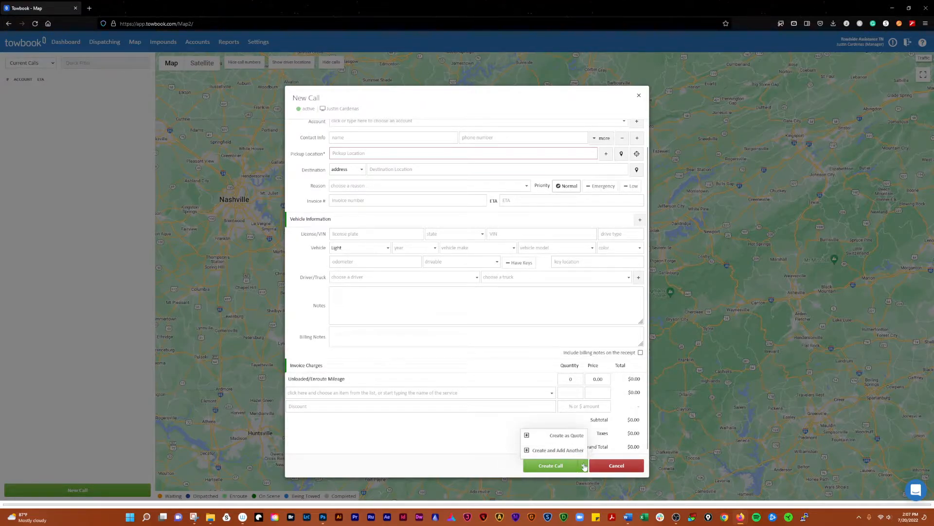
click(583, 466)
click(583, 465)
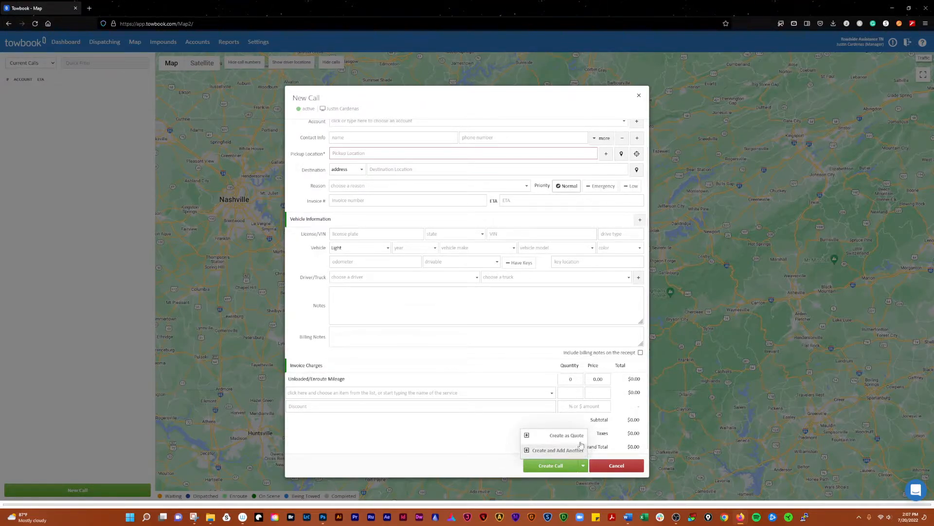
click(582, 469)
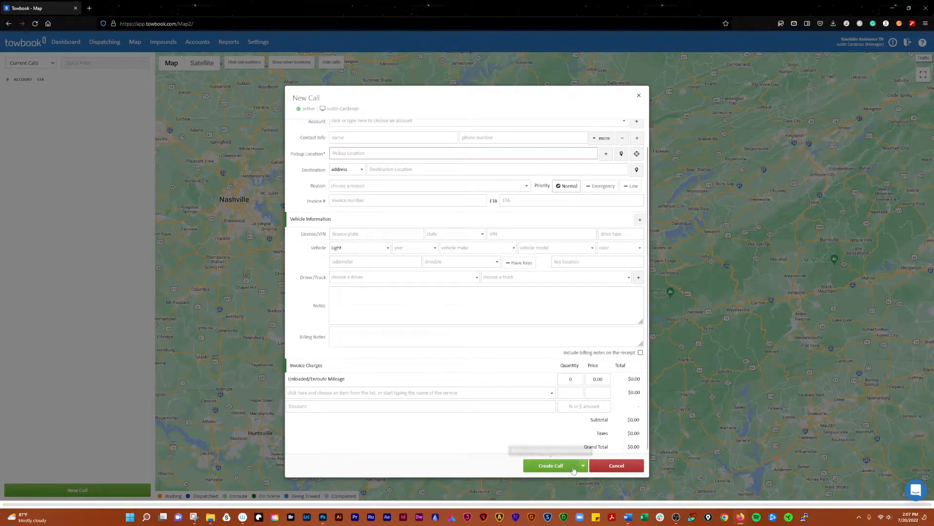
click(583, 466)
click(583, 466)
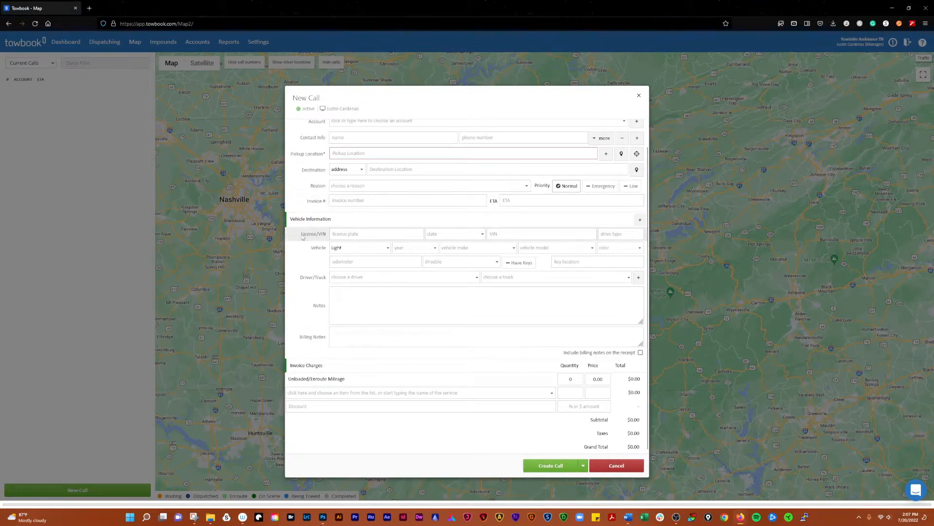
scroll(317, 404, up, 1)
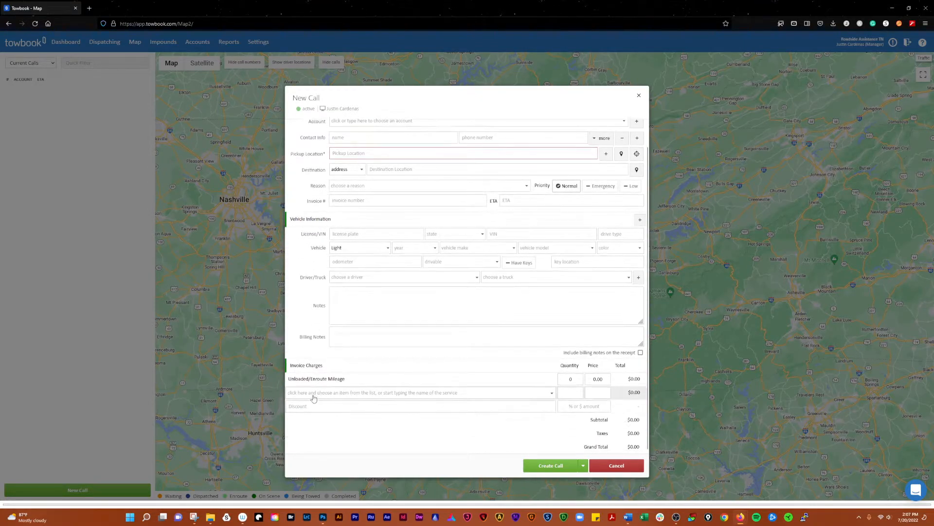
- Browse the billable services list without adding one, then assign a driver and truck
click(311, 393)
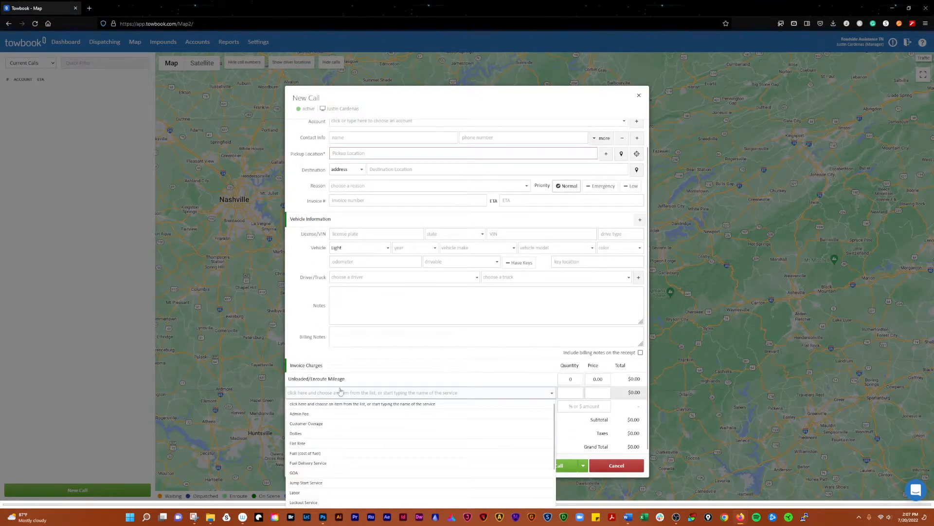
click(336, 354)
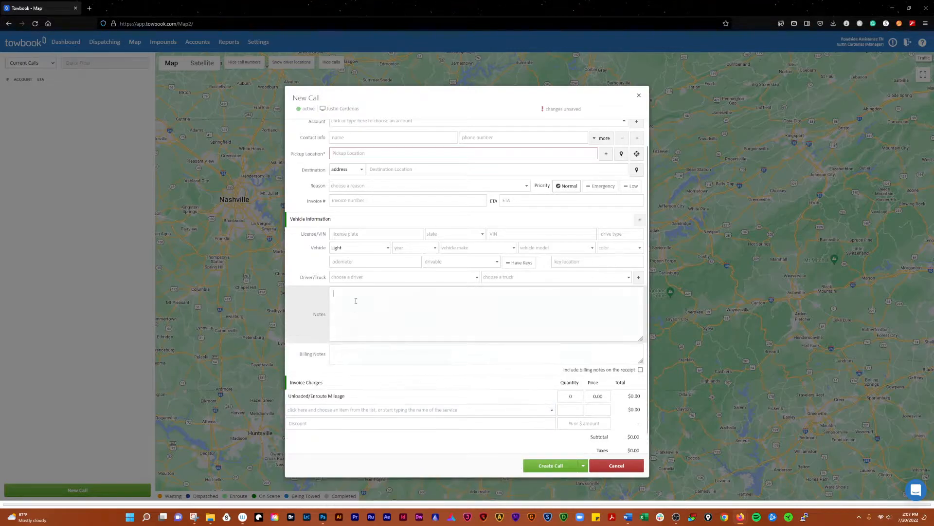
click(407, 278)
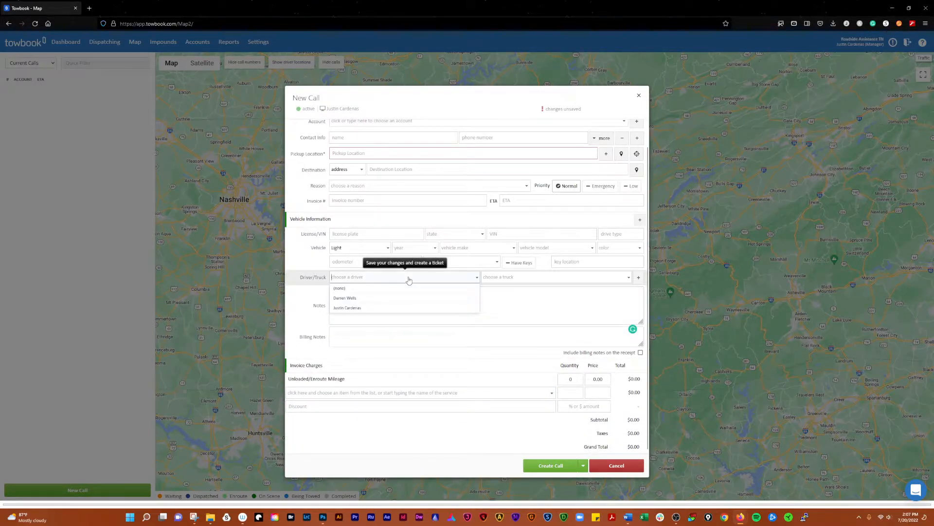
click(389, 298)
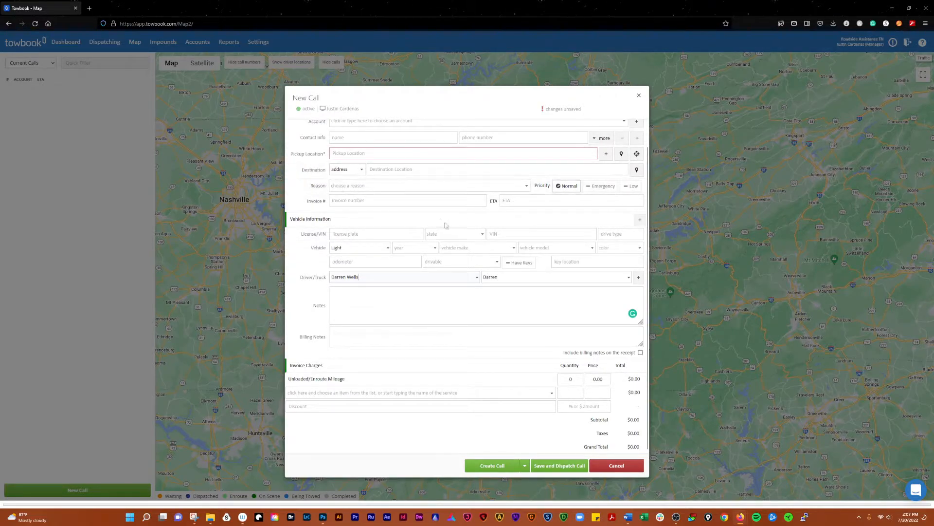
scroll(462, 243, up, 1)
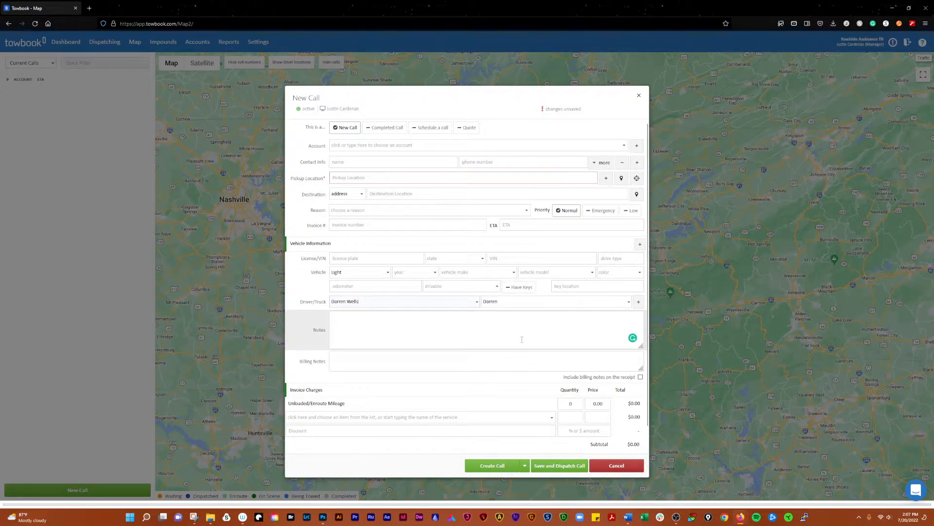
click(357, 177)
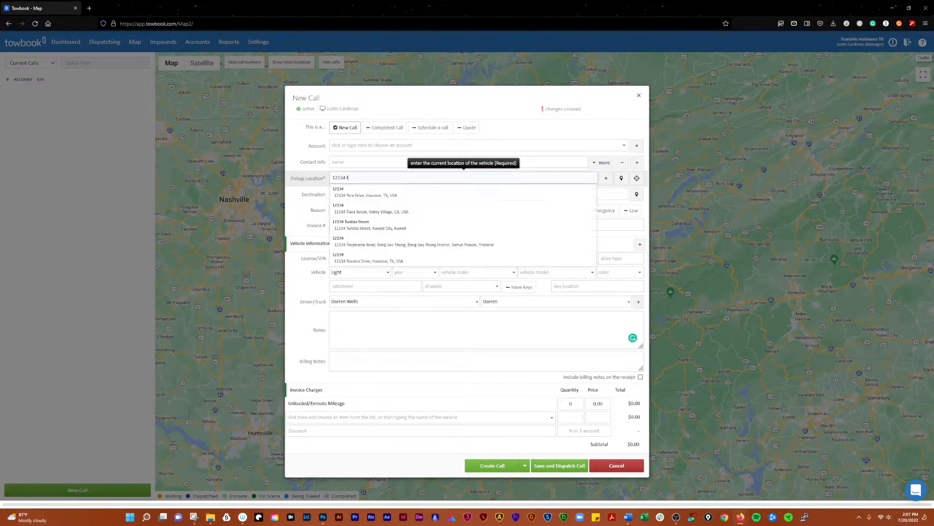
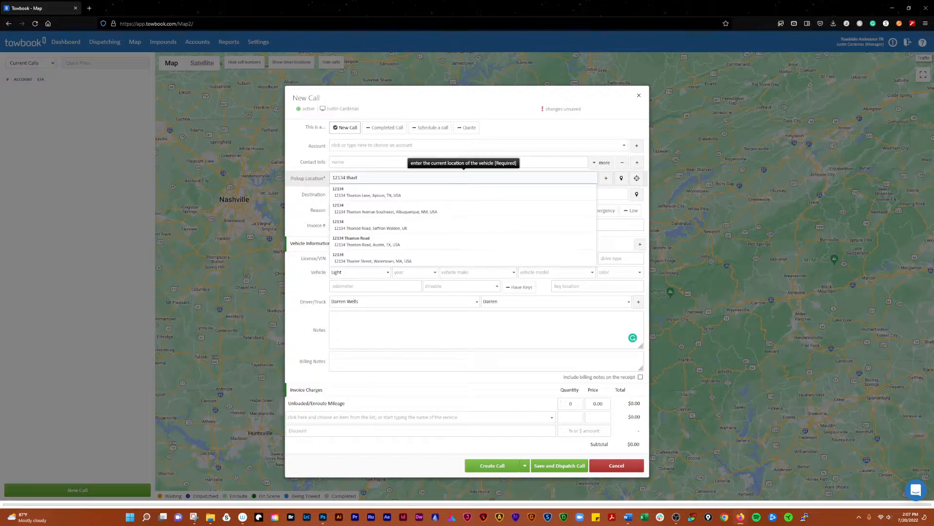
click(438, 193)
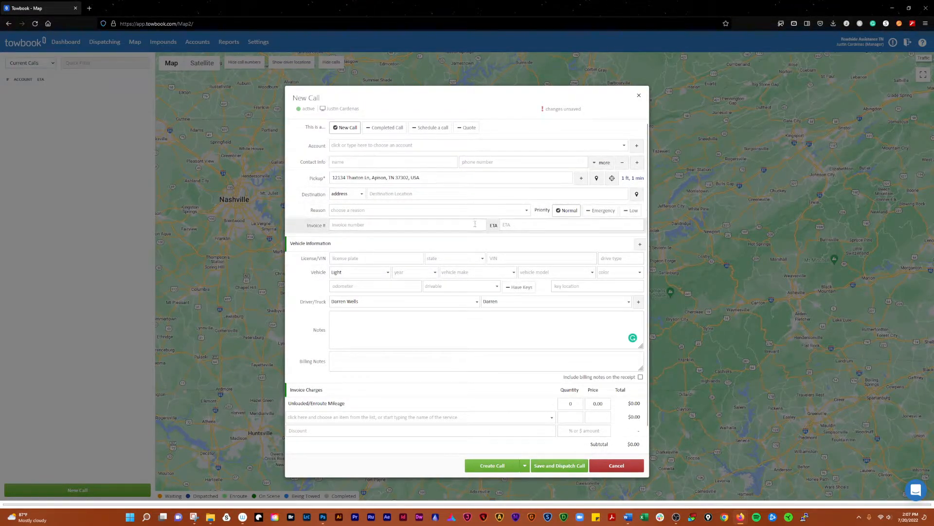
- Cancel and discard the new call, then open another new call and discard it too
click(618, 466)
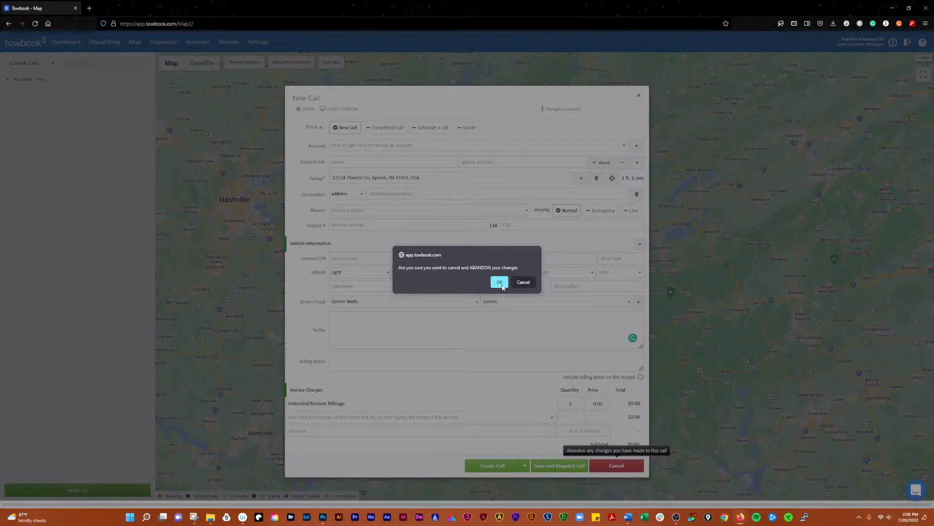
click(500, 282)
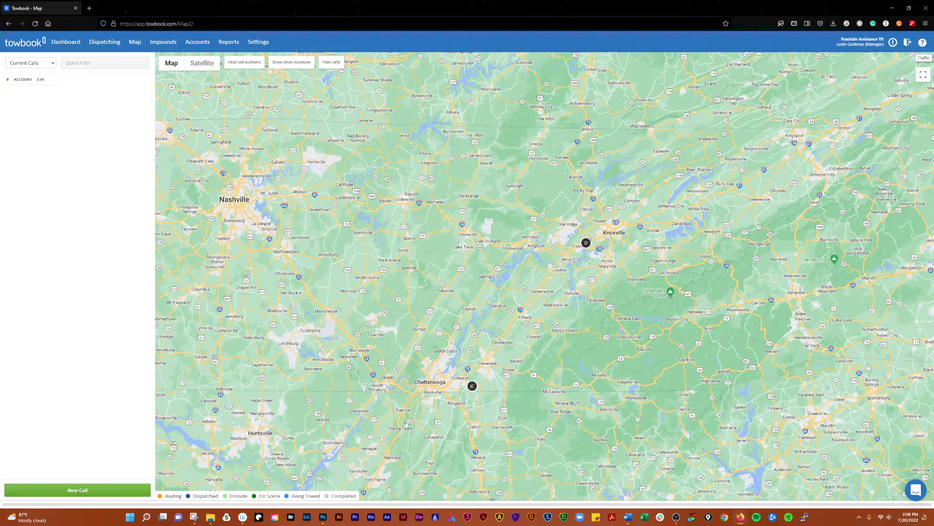
click(74, 491)
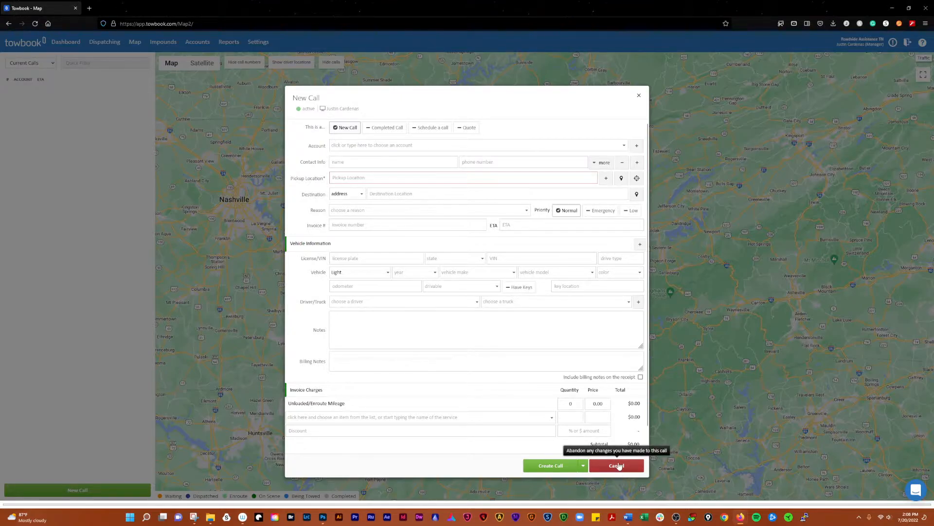
click(617, 465)
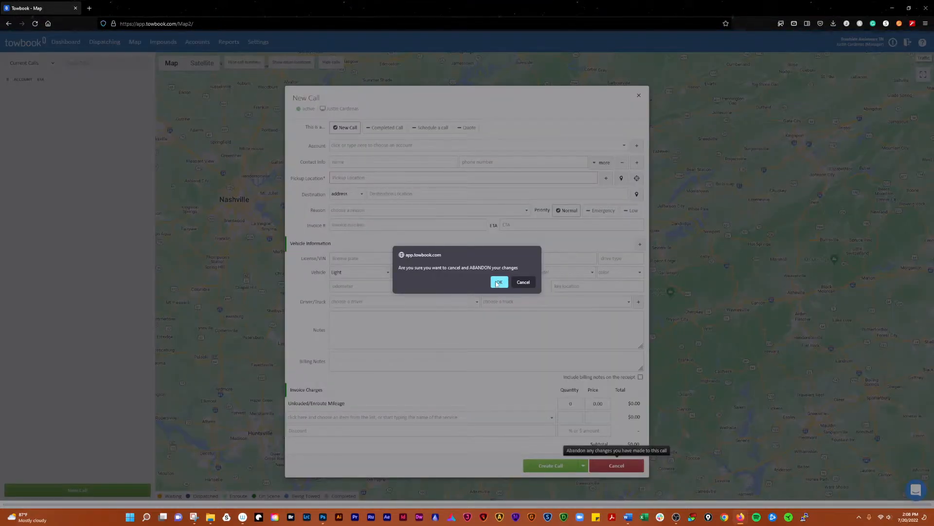
click(501, 285)
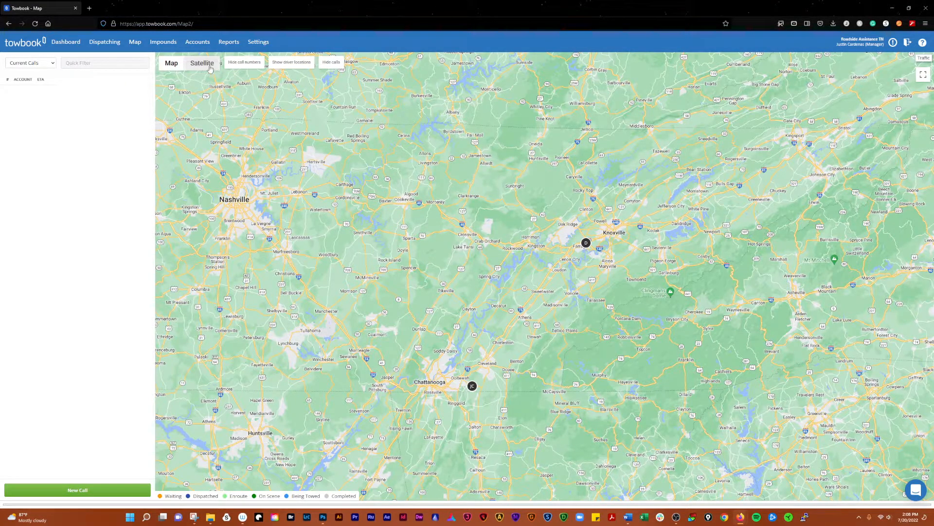
- Toggle full-screen map off with Esc, turn on the Traffic layer, and open and close support chat
click(924, 75)
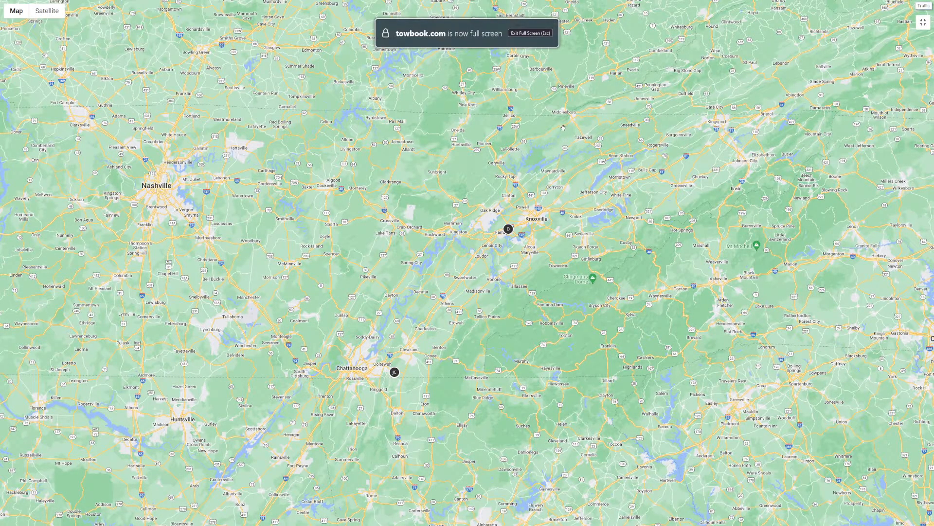
key(Escape)
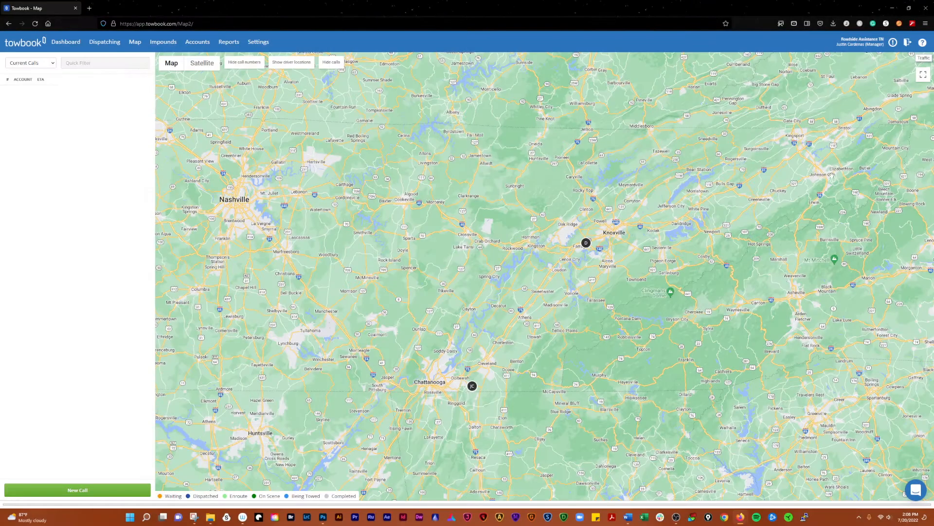
click(924, 58)
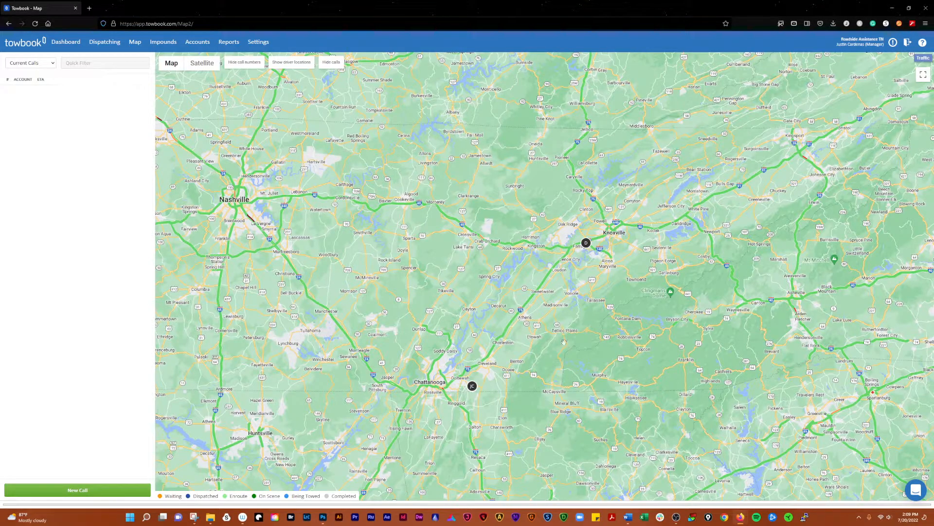
mouse_move(925, 63)
click(917, 492)
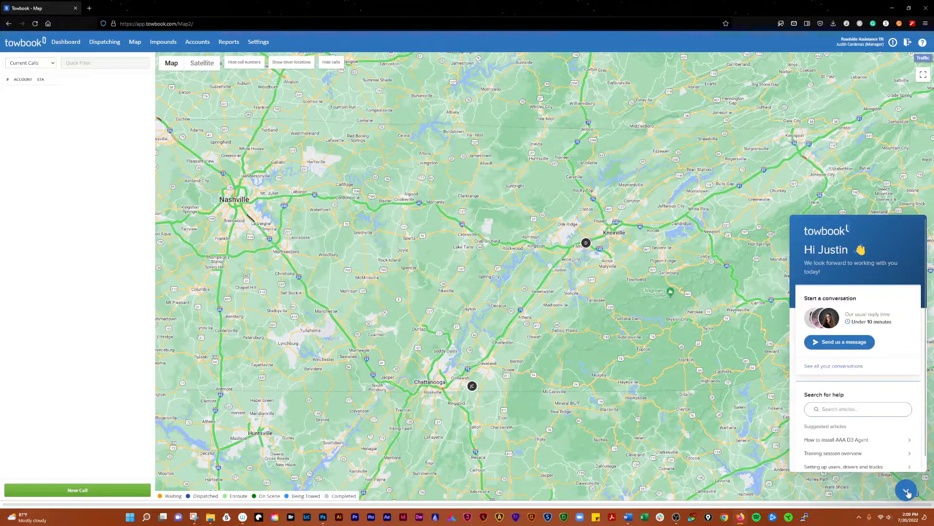
click(908, 492)
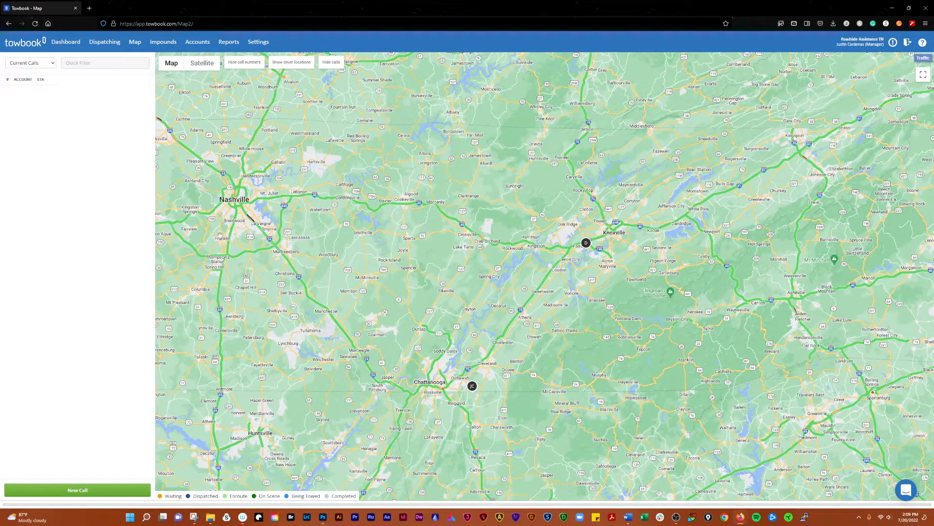
- Go to Impounds and check the Released, Auction, All and Current tabs; none exist
click(161, 43)
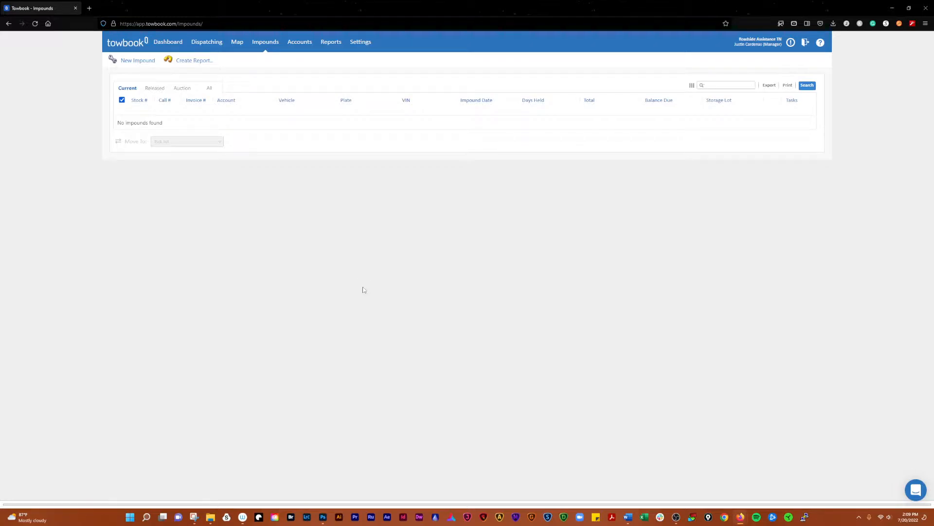
click(155, 89)
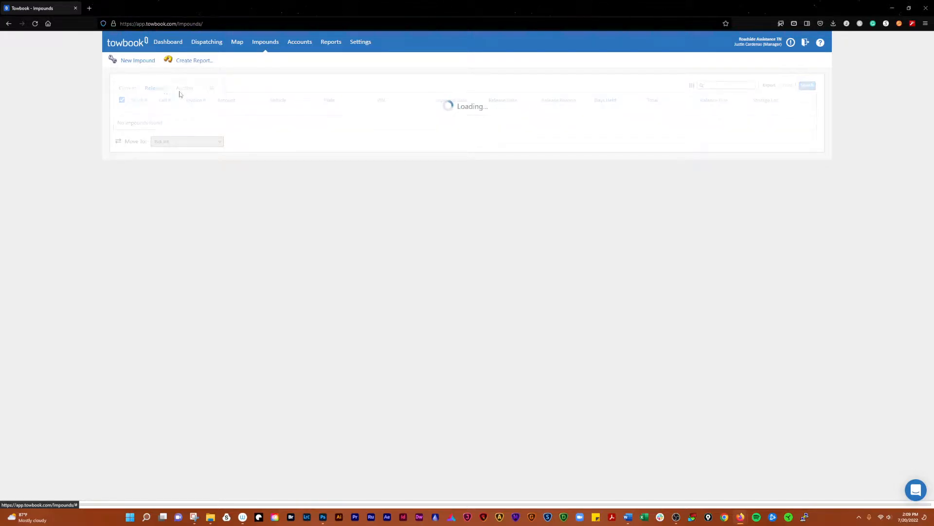
click(188, 89)
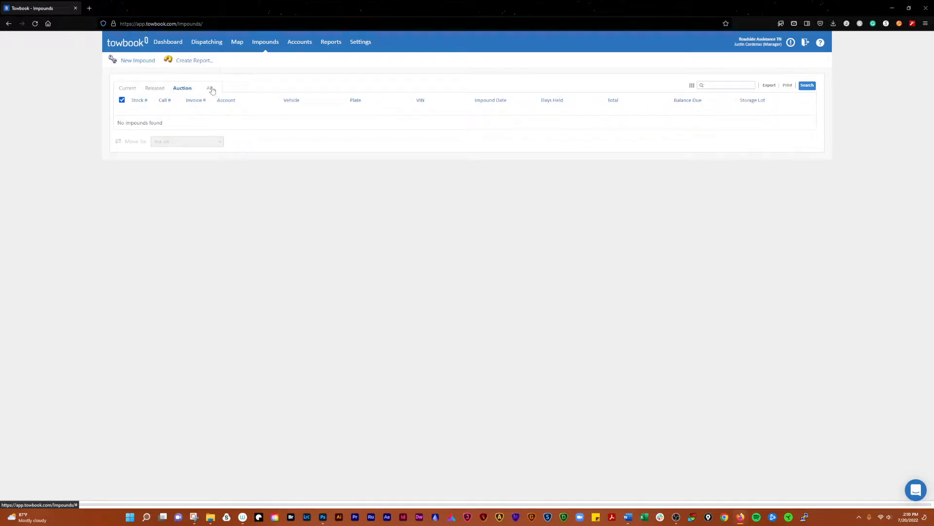
click(212, 90)
click(126, 90)
click(137, 61)
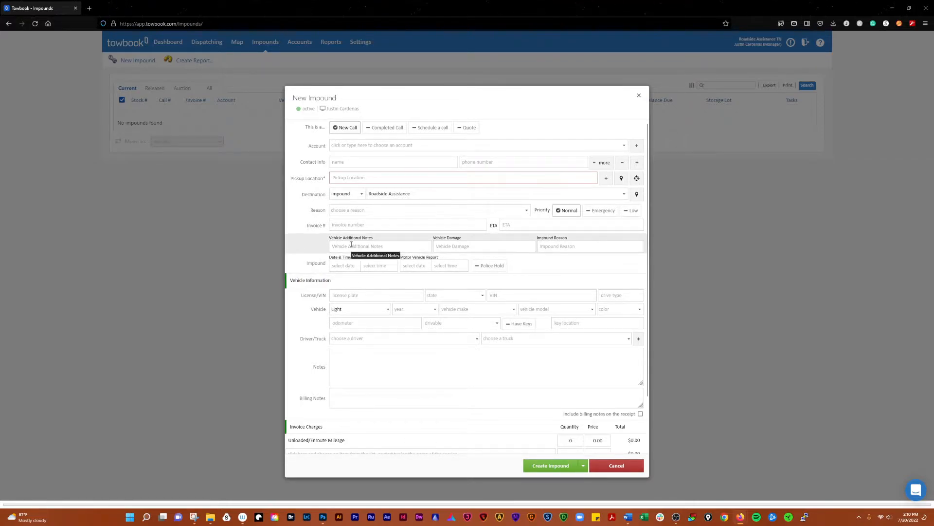
click(367, 212)
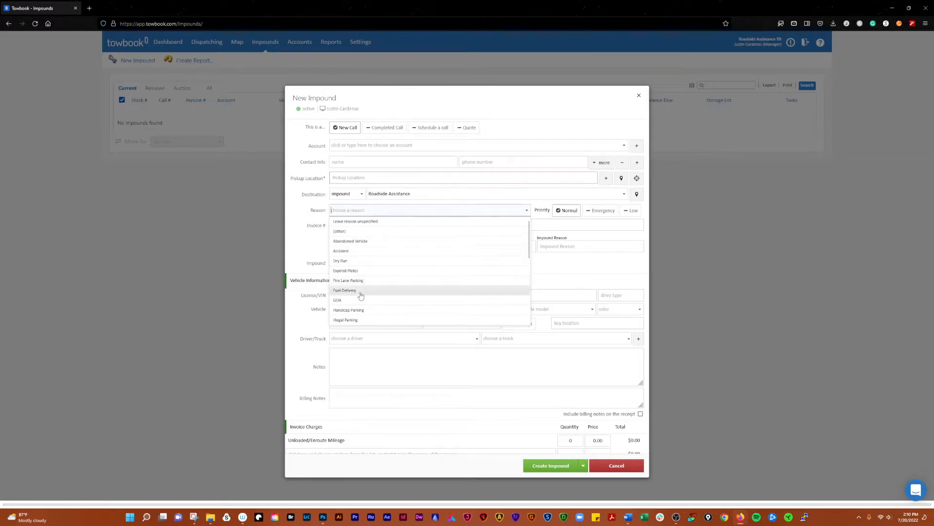
scroll(375, 289, down, 2)
scroll(375, 288, down, 4)
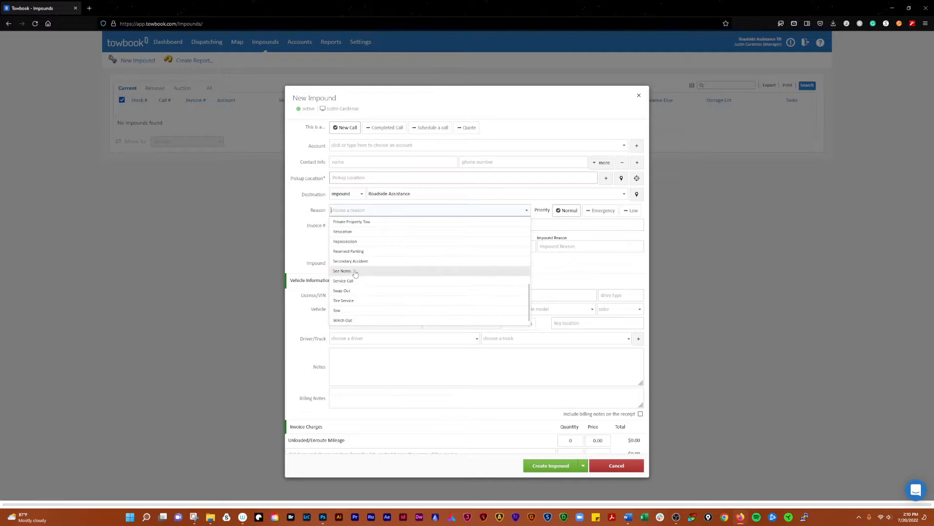
scroll(358, 267, up, 3)
scroll(357, 267, up, 2)
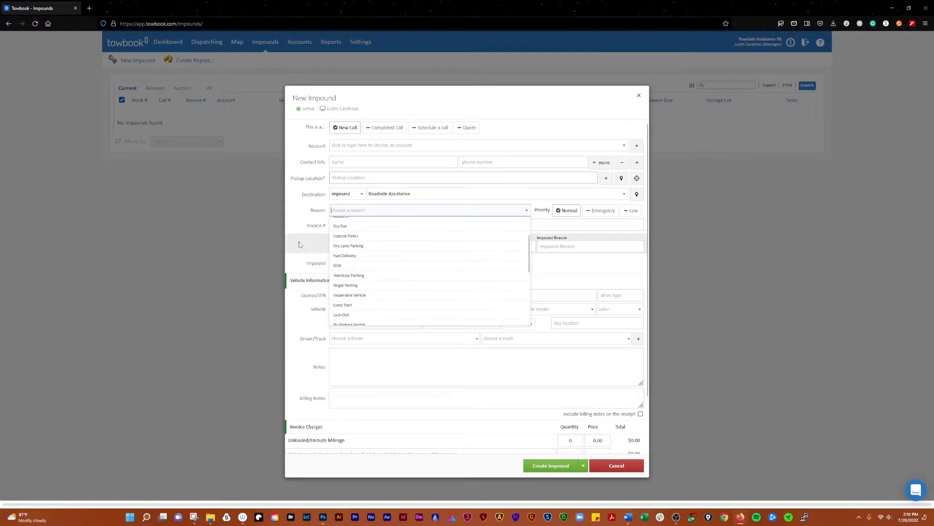
click(303, 239)
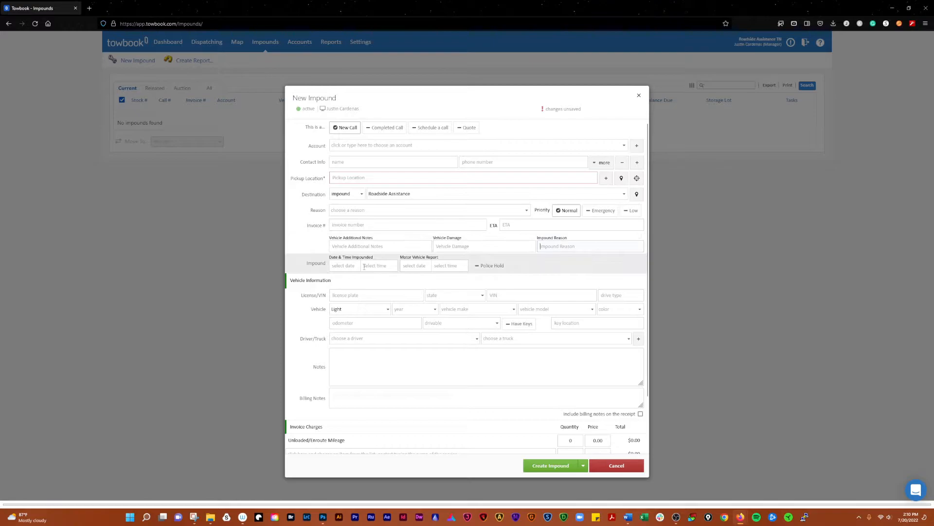
click(340, 266)
click(416, 266)
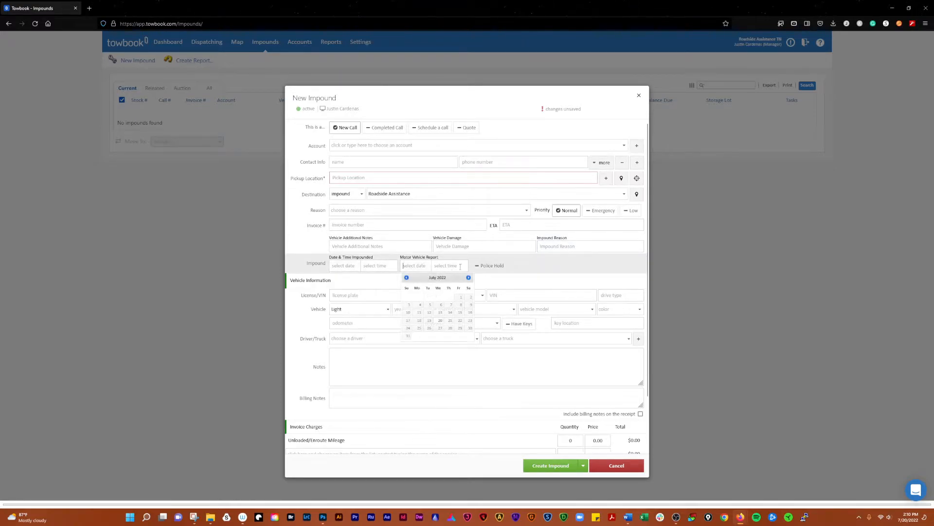
click(556, 271)
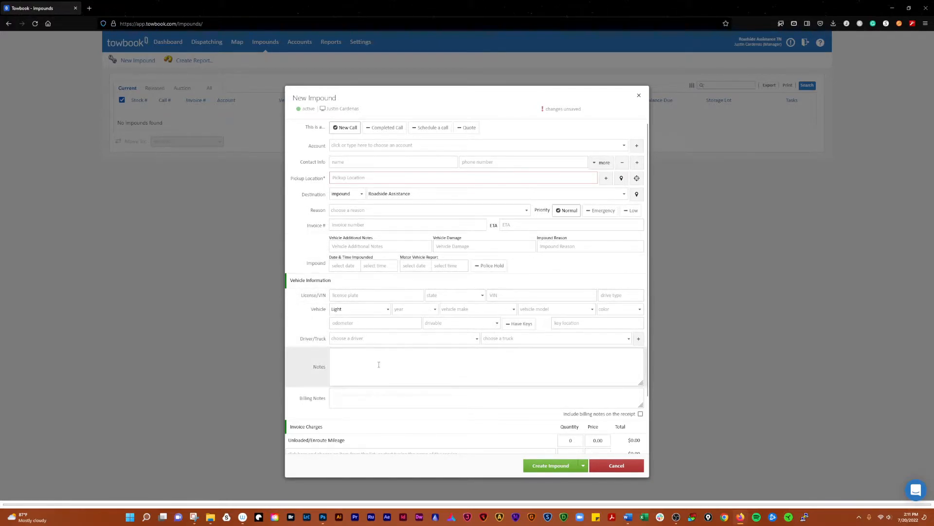
scroll(391, 358, down, 1)
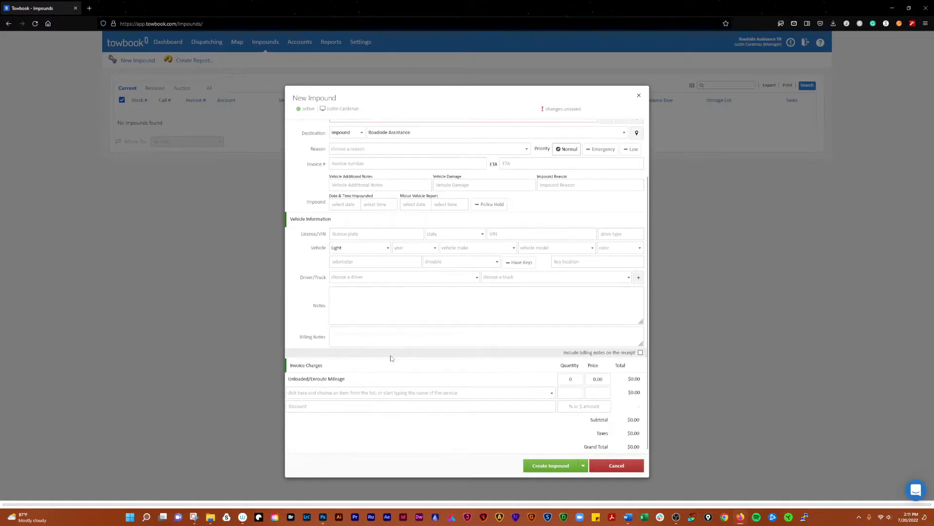
click(381, 393)
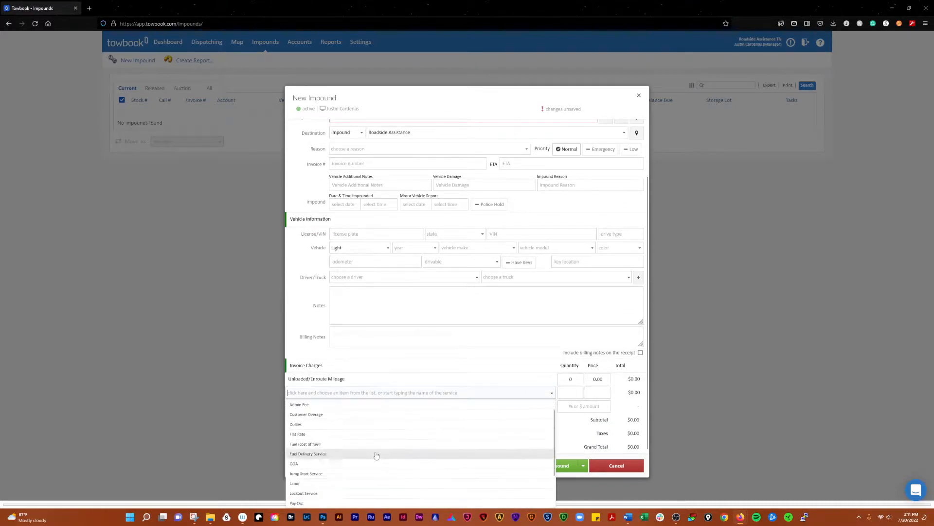
scroll(375, 453, down, 2)
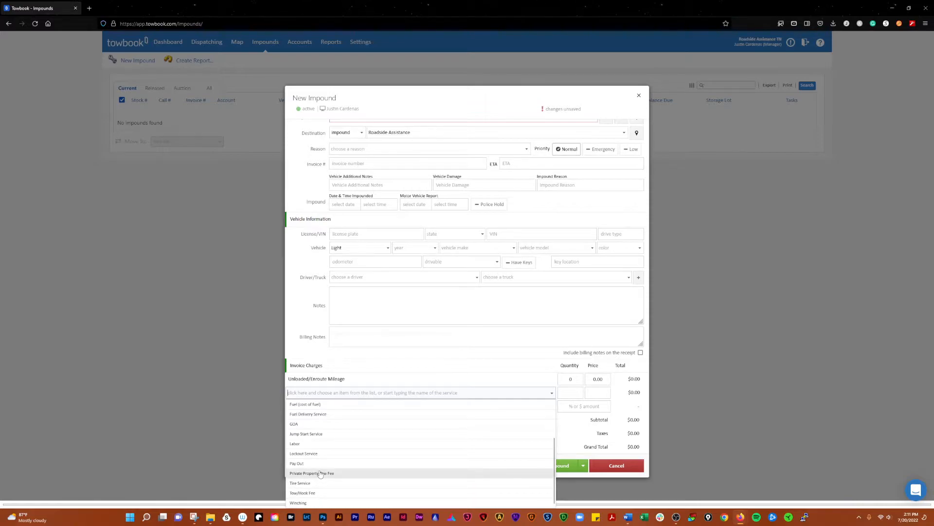
scroll(316, 470, up, 3)
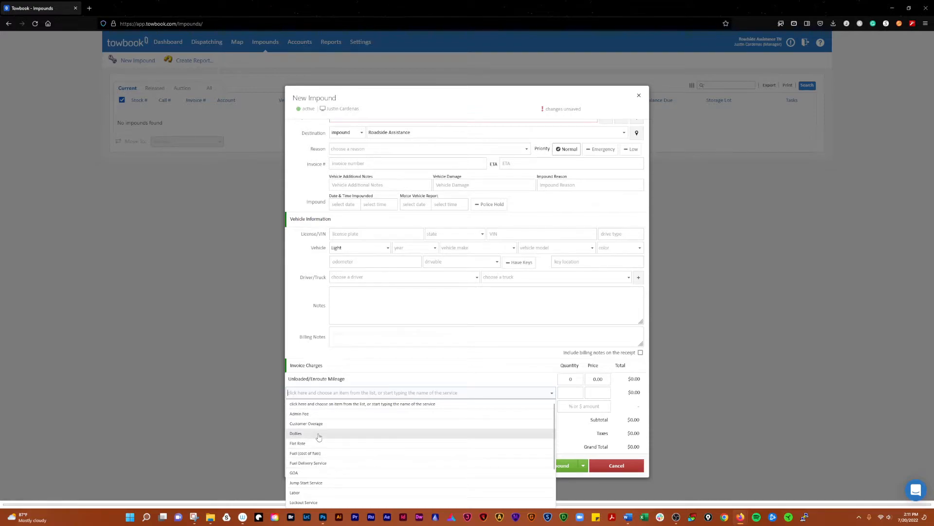
click(332, 405)
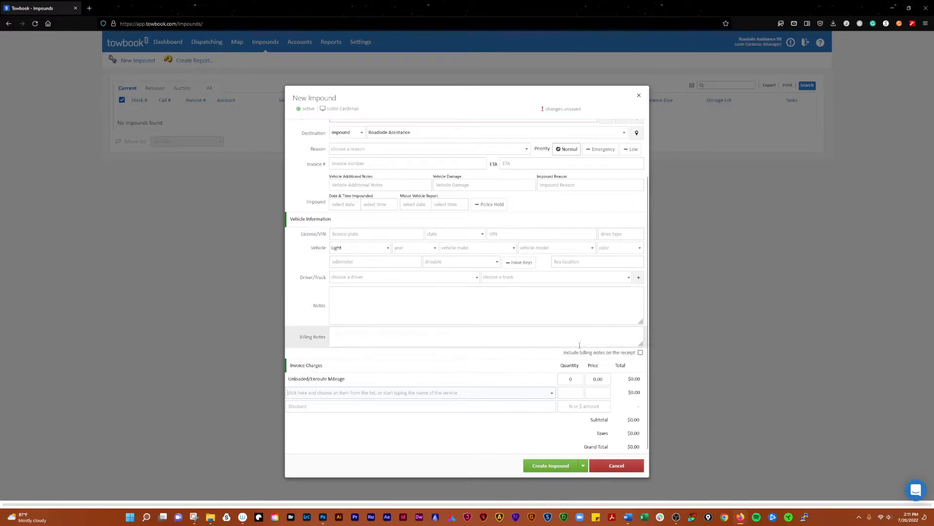
scroll(580, 344, up, 2)
click(584, 466)
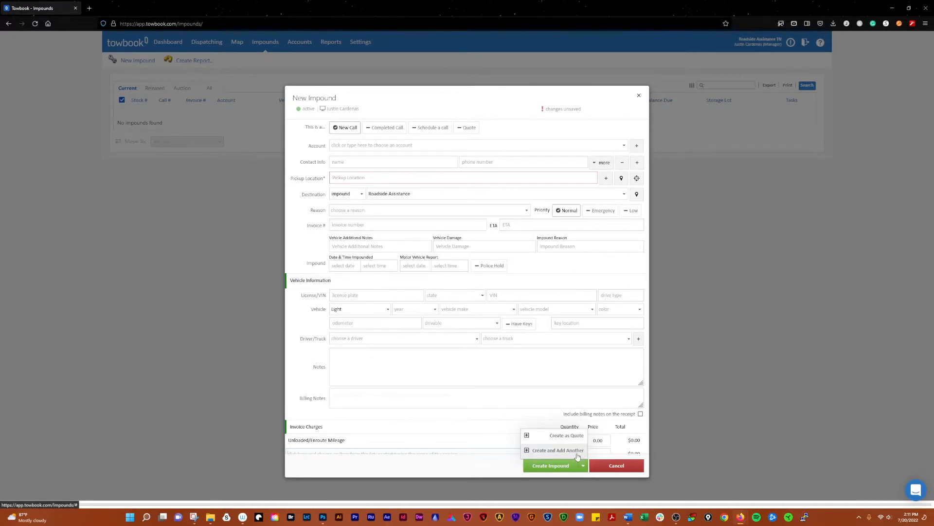
- Abandon the unsaved impound draft and start a new impound
click(608, 468)
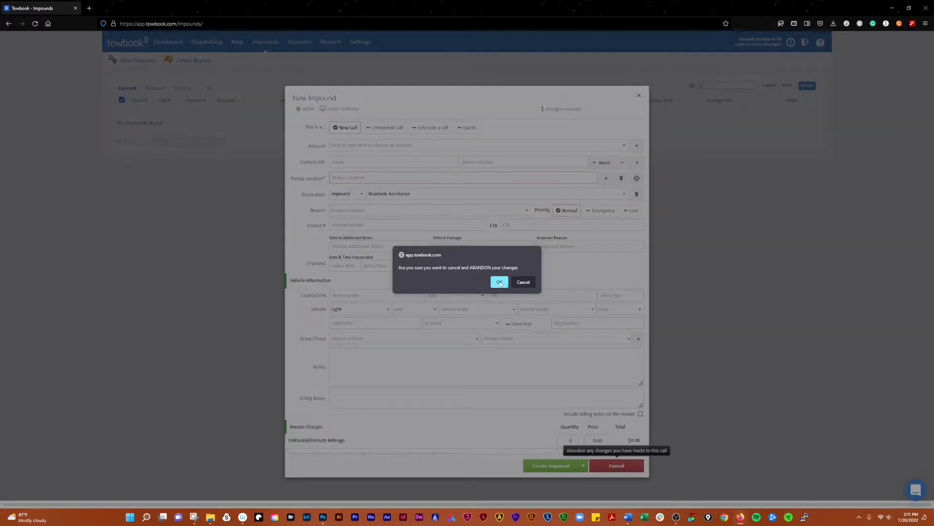
click(499, 282)
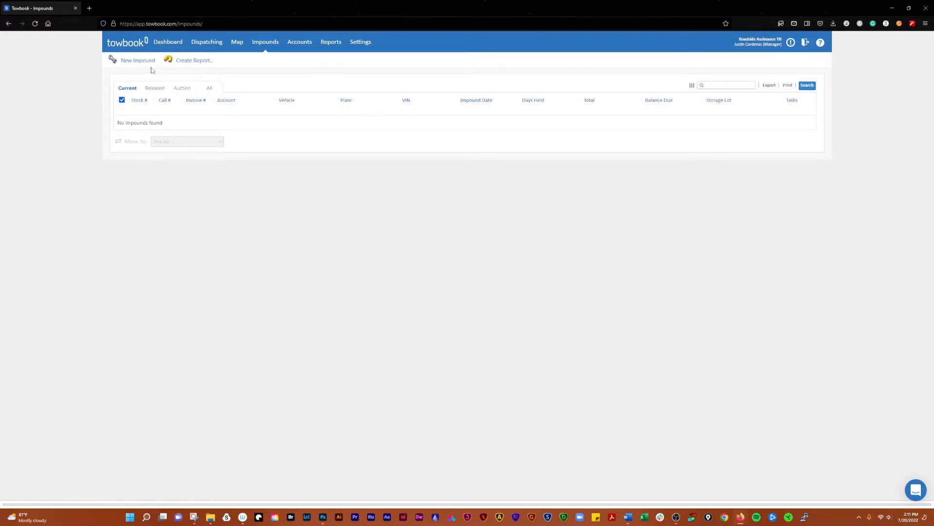
click(126, 62)
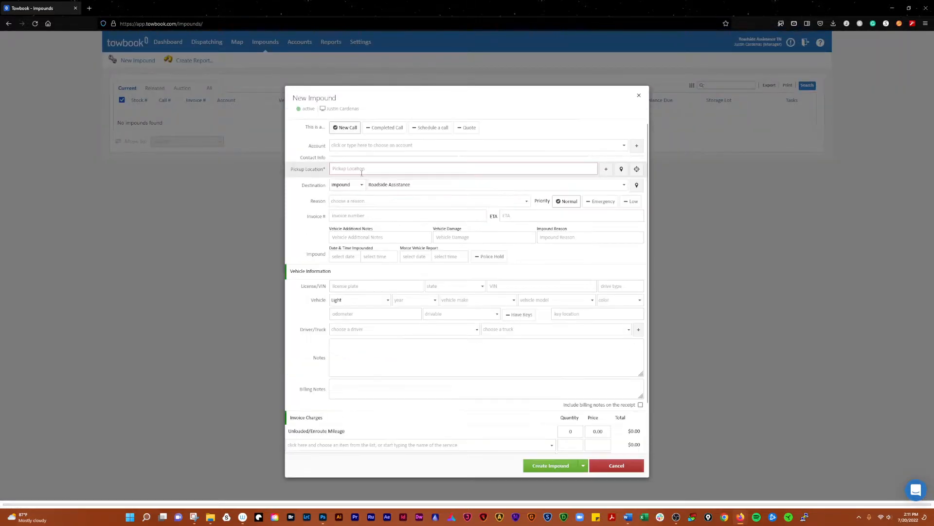
click(361, 176)
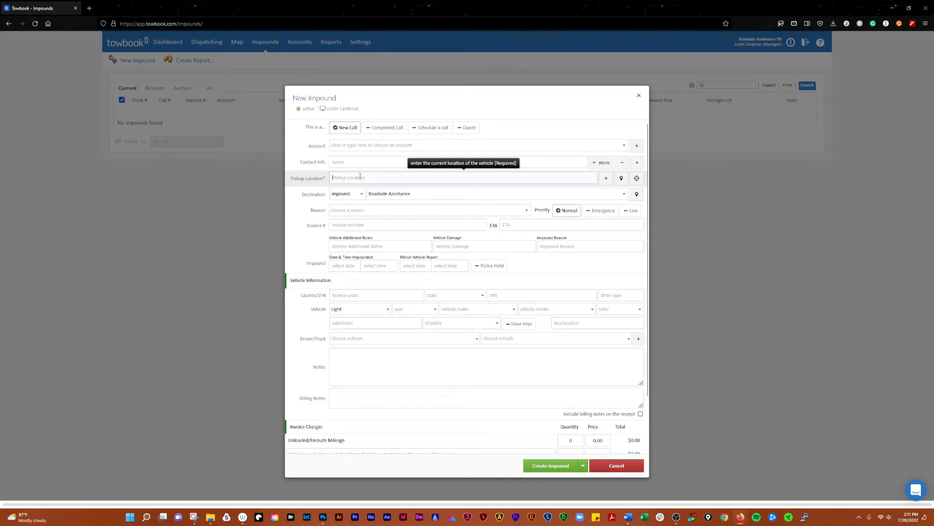
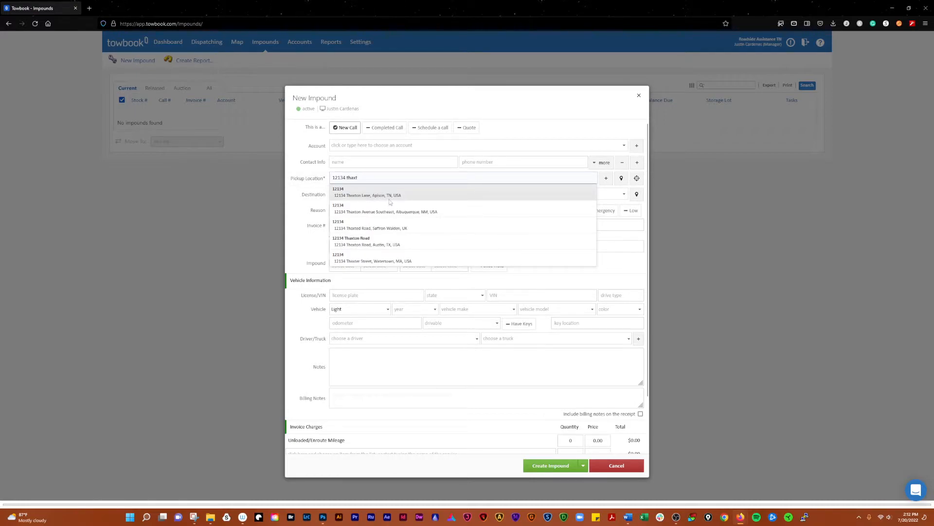
click(355, 195)
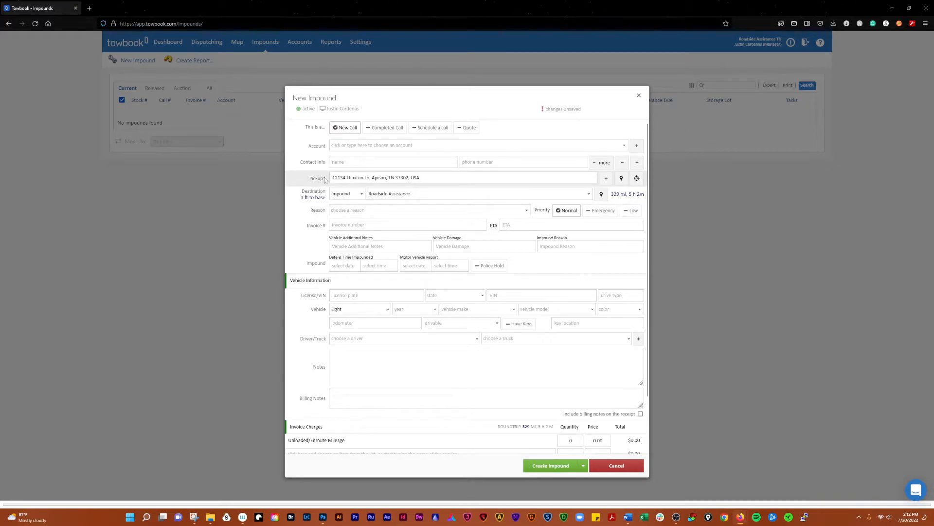
scroll(321, 199, down, 1)
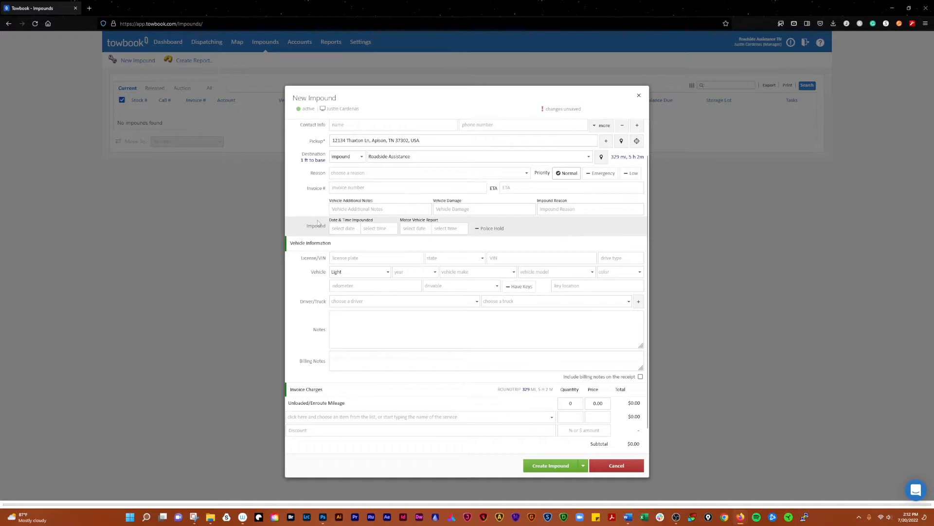
scroll(317, 222, down, 1)
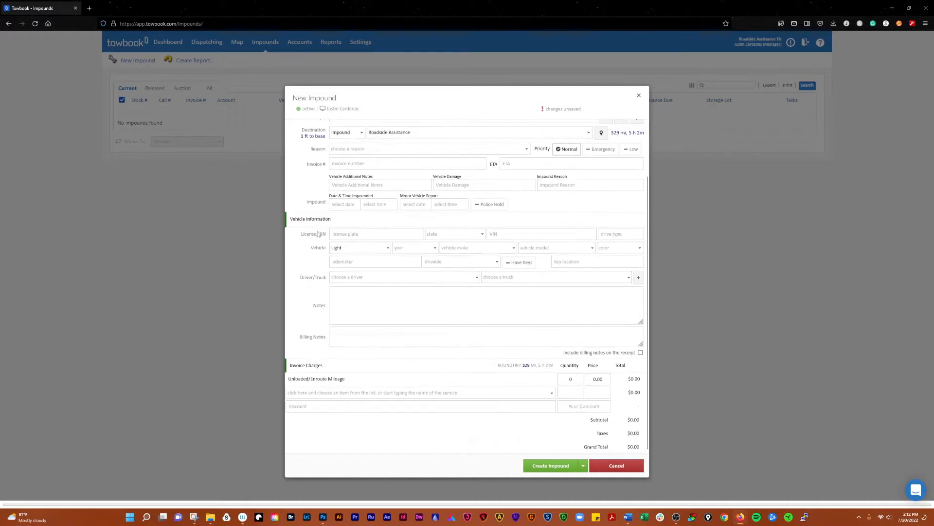
click(558, 468)
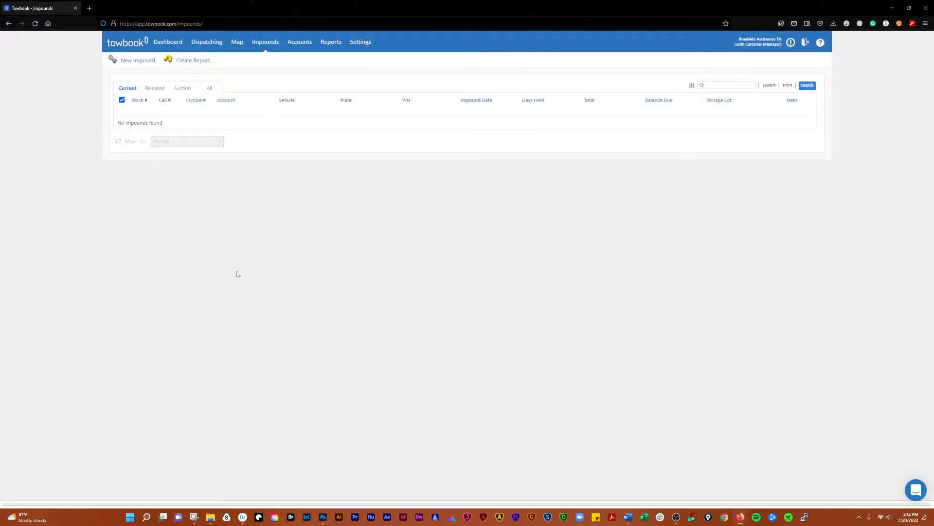
- Reload the Impounds page, view Released and then All (still empty), and begin another new impound
click(155, 89)
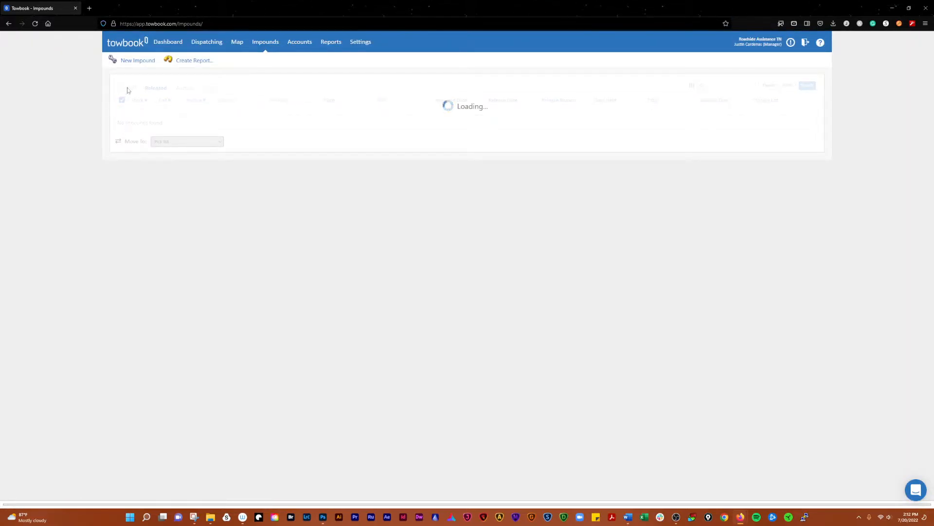
click(35, 24)
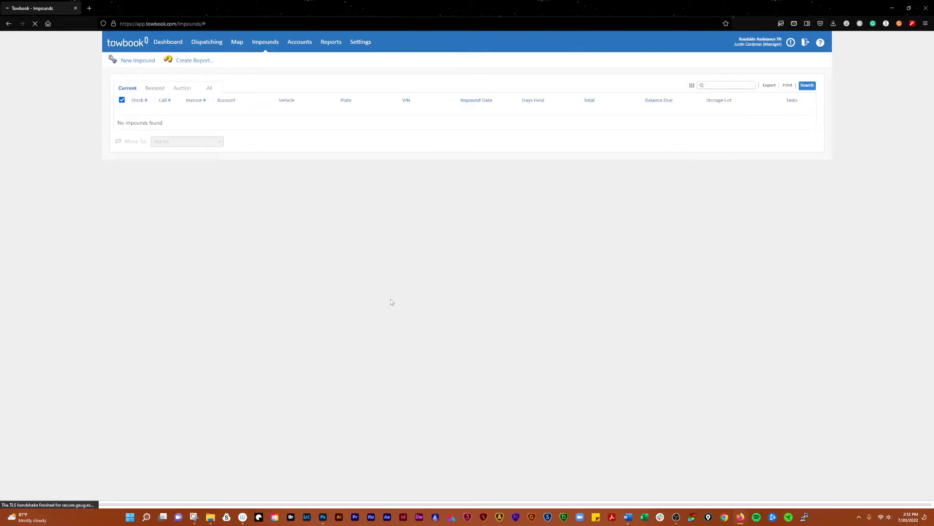
click(155, 89)
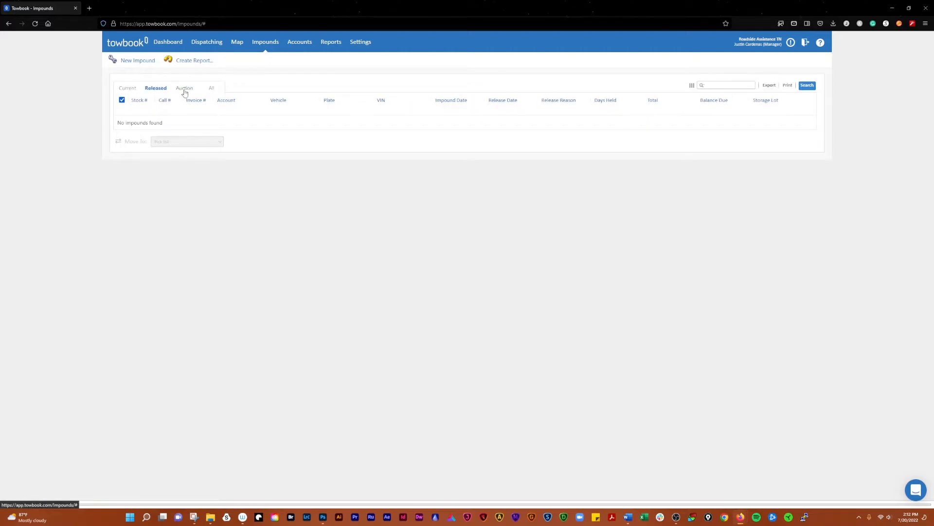
click(213, 89)
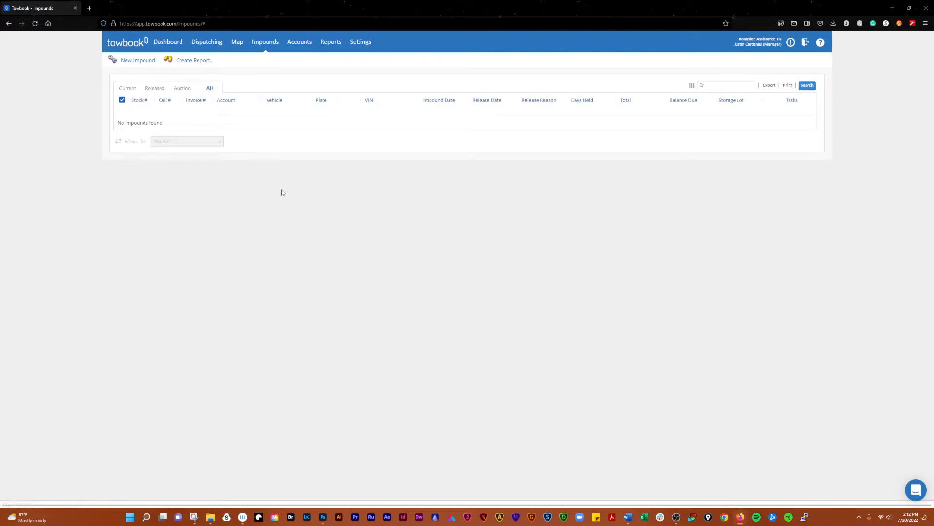
click(134, 61)
click(339, 180)
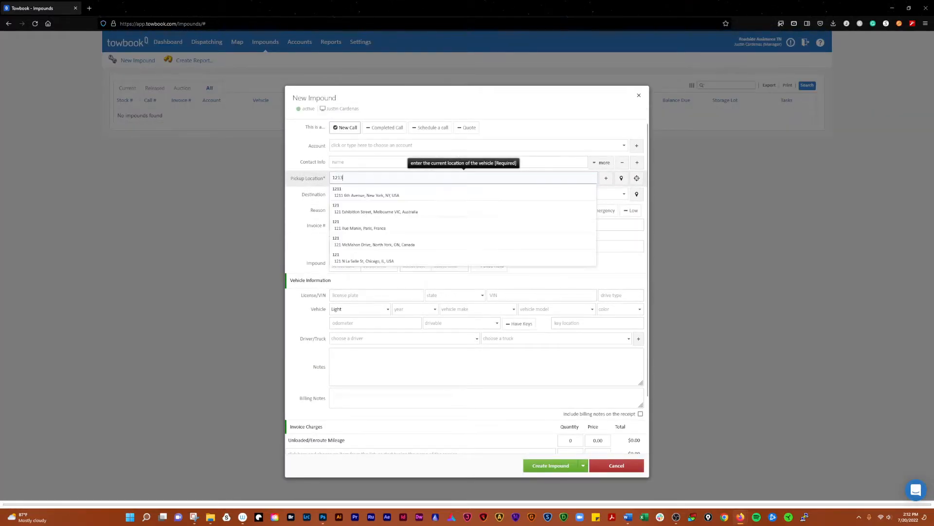
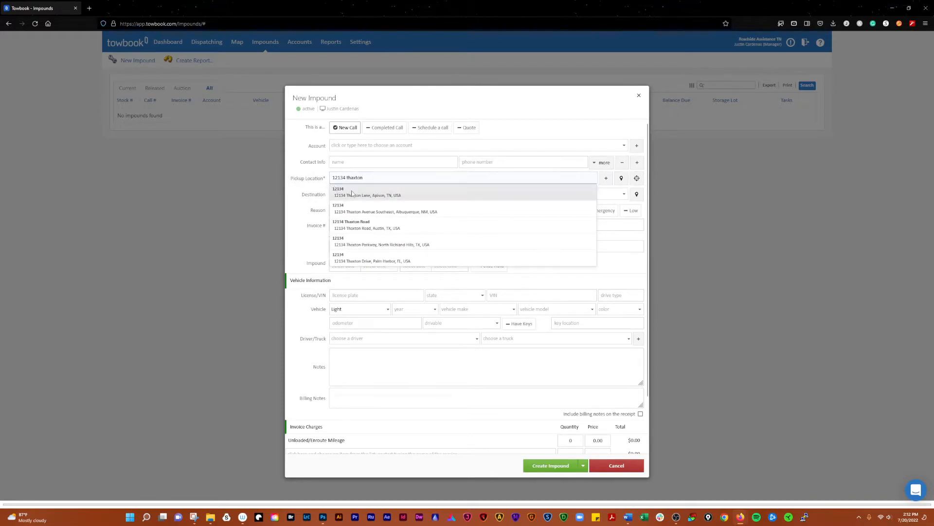
click(355, 192)
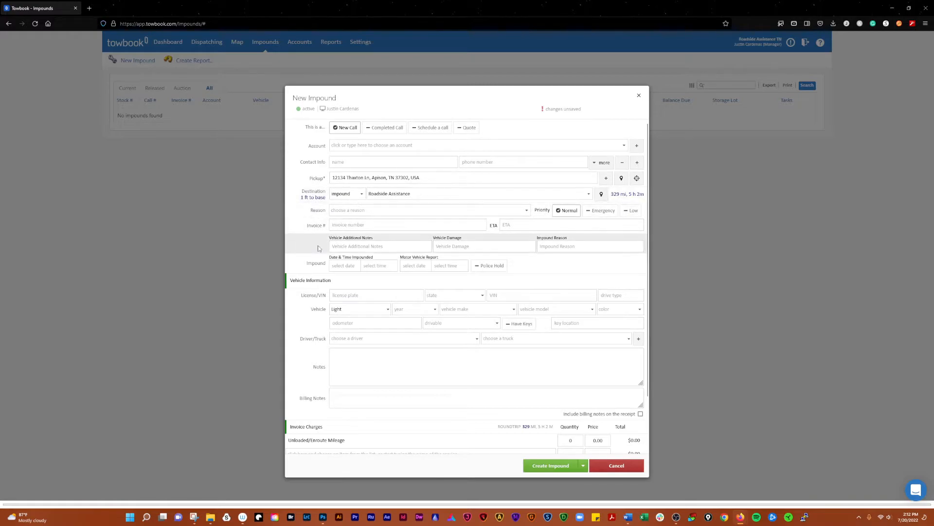
click(396, 338)
click(371, 369)
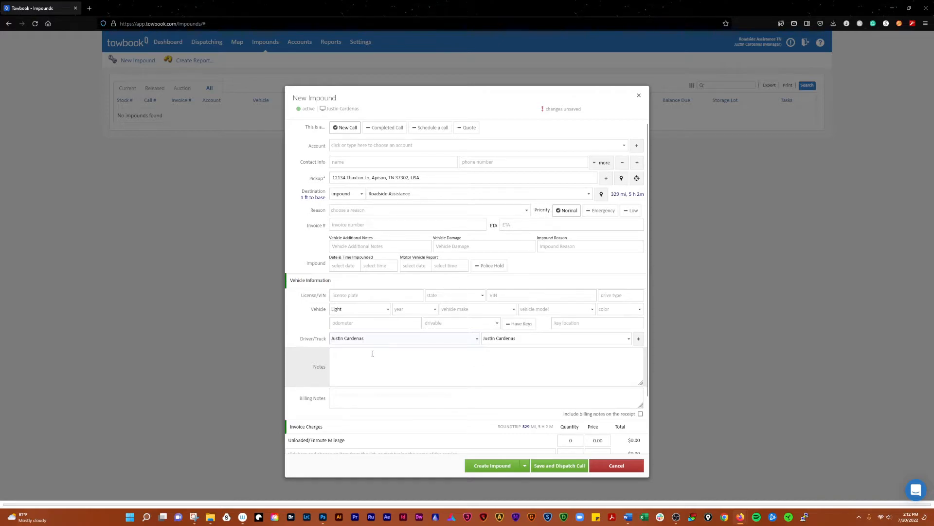
- Enter the license plate number, plate state TN and drive type RWD
click(350, 295)
text(111111111111111)
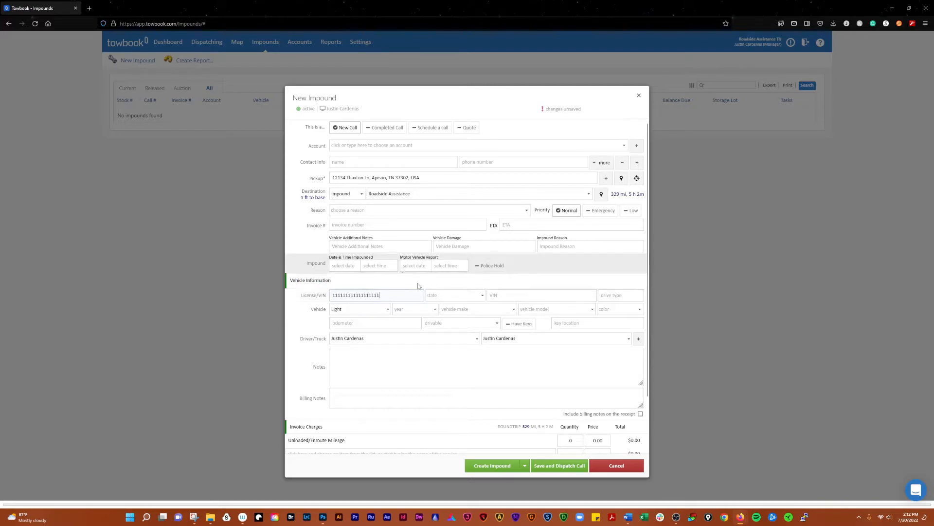
click(455, 295)
scroll(449, 355, down, 4)
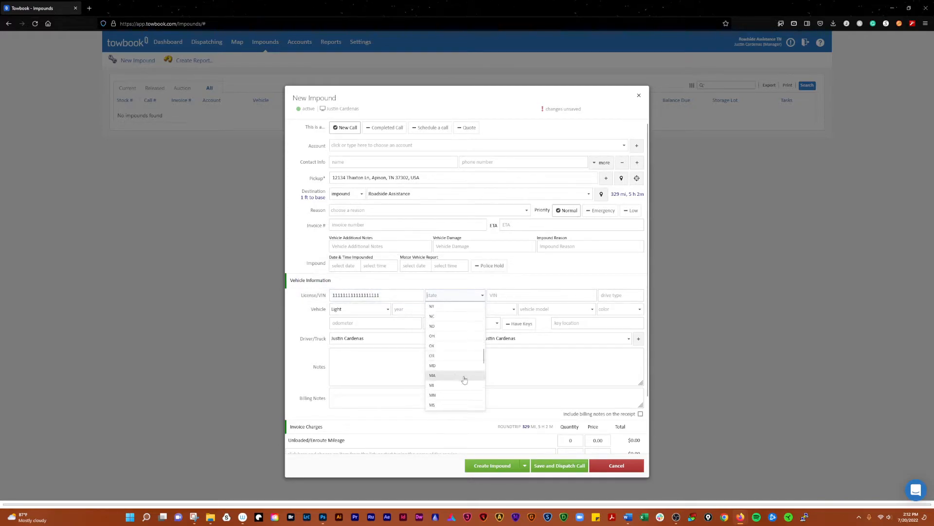
click(441, 372)
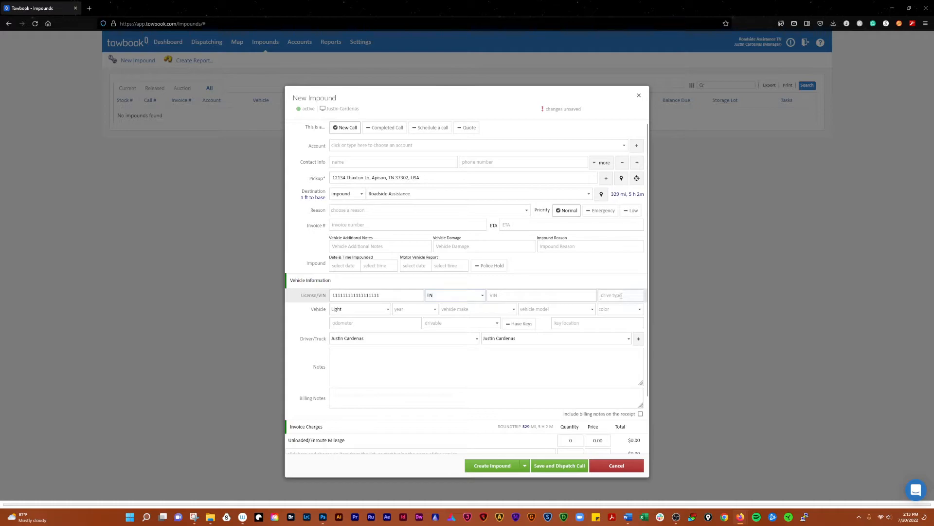
text(RWD)
- Date Impounded 7/20/2022 at 8:15am and the Motor Vehicle Report 7/20/2022 at 8:00am
click(343, 266)
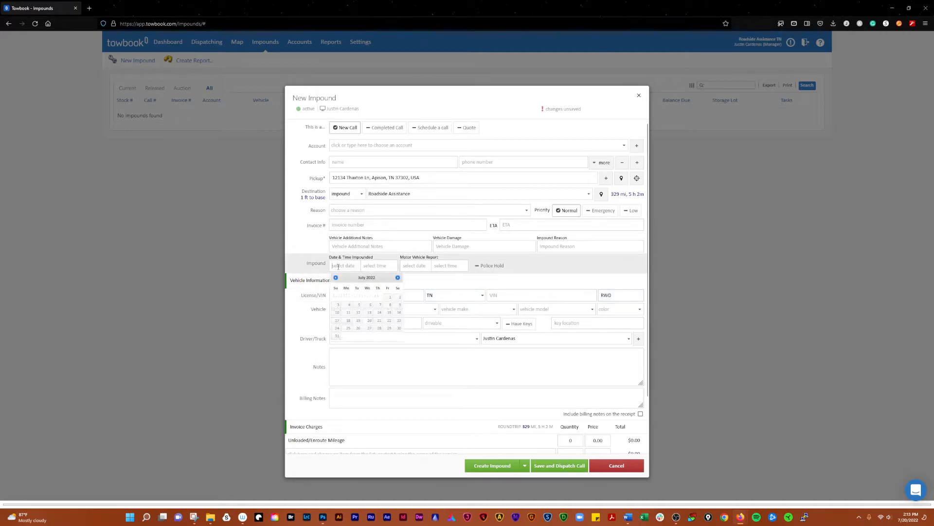
click(369, 320)
click(377, 266)
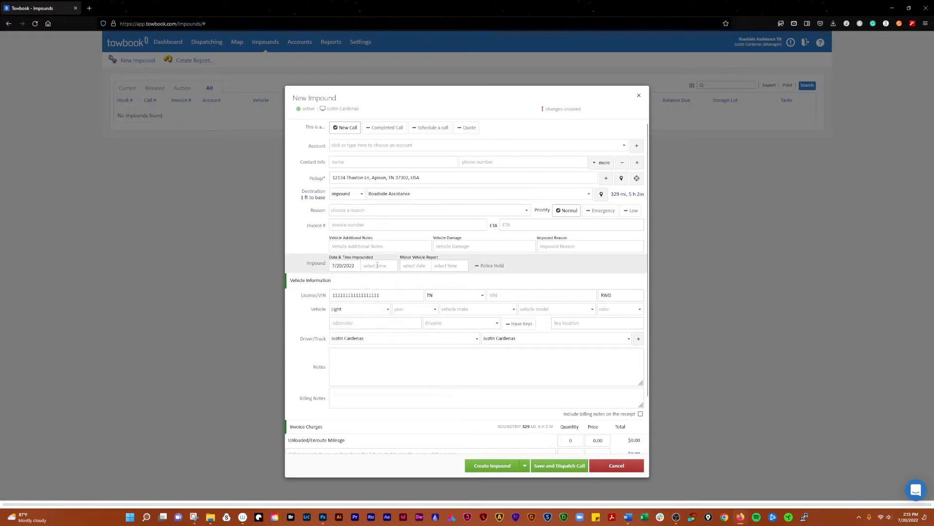
click(377, 284)
click(415, 265)
click(440, 320)
click(449, 266)
click(441, 276)
- Turn on police hold, add NA notes, set reason Tow, Not Drivable, with keys present
click(490, 267)
click(387, 247)
text(NANA)
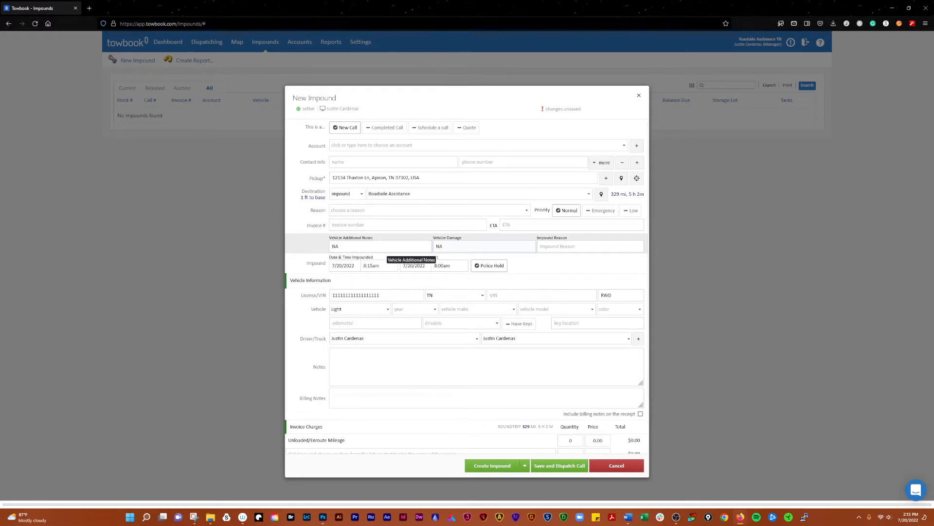
text(NA)
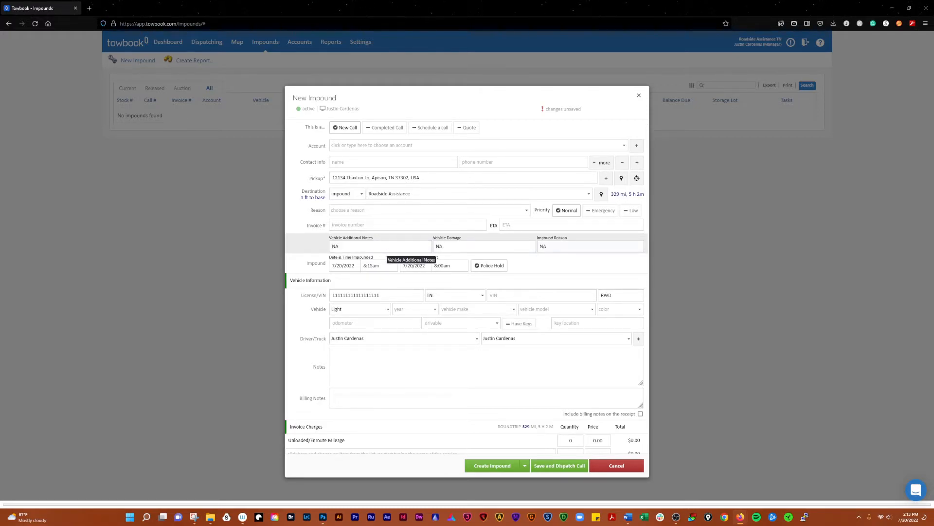
click(364, 210)
scroll(384, 253, down, 5)
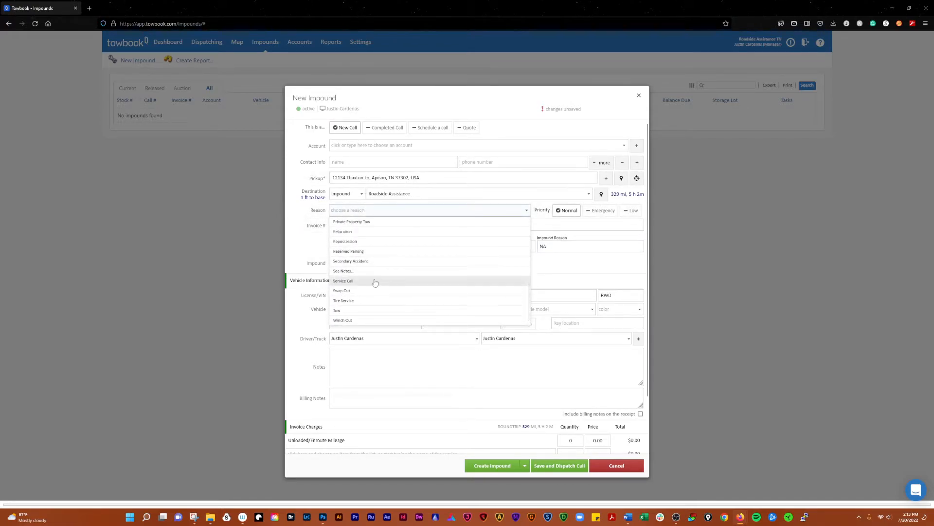
click(341, 310)
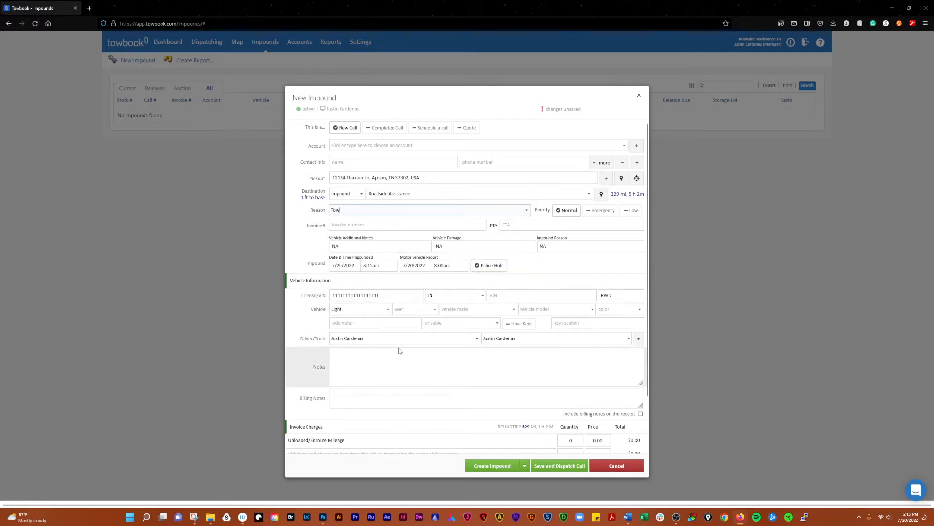
click(477, 323)
click(455, 340)
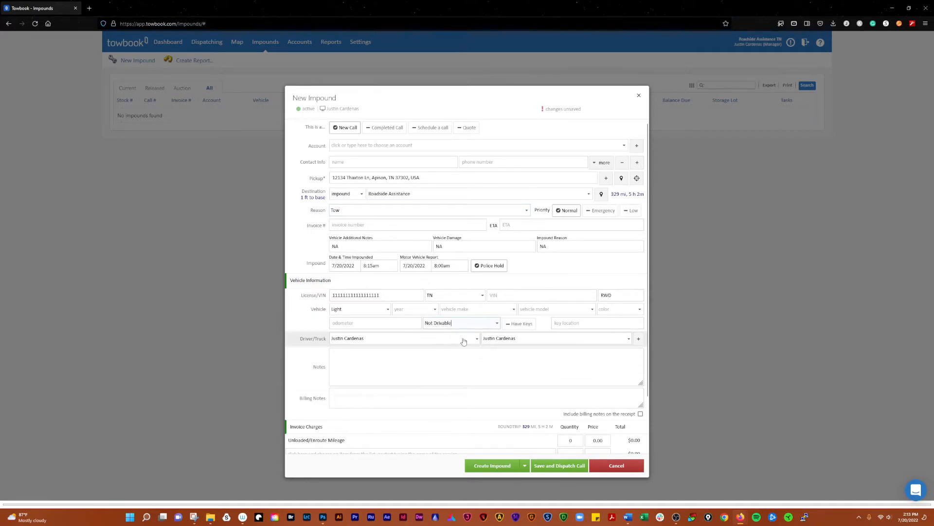
click(519, 323)
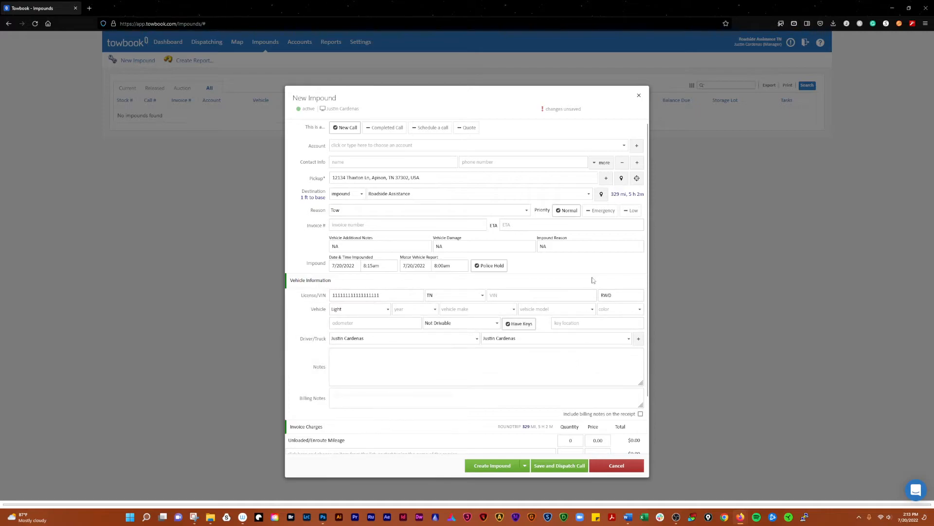
- Set the vehicle year to 2019 and the make to Ram
click(417, 313)
click(412, 370)
click(462, 309)
scroll(471, 351, down, 6)
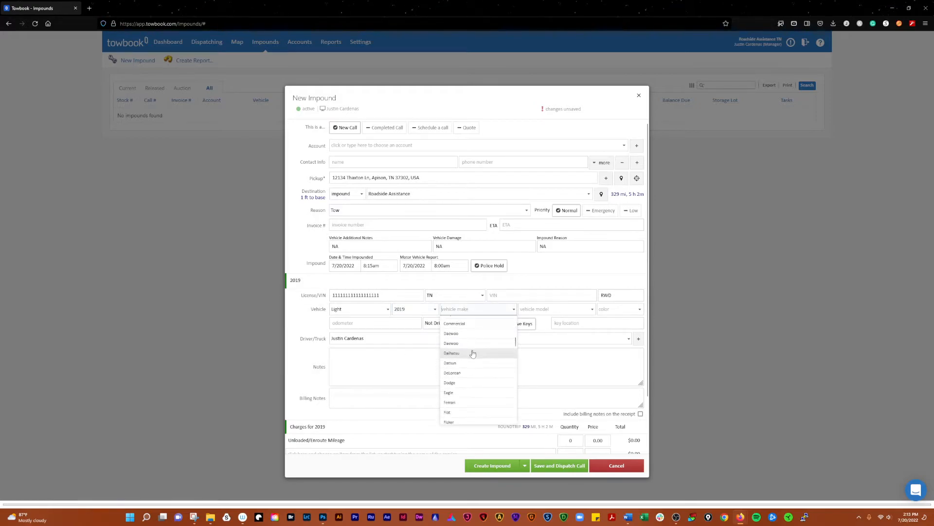
scroll(474, 360, down, 7)
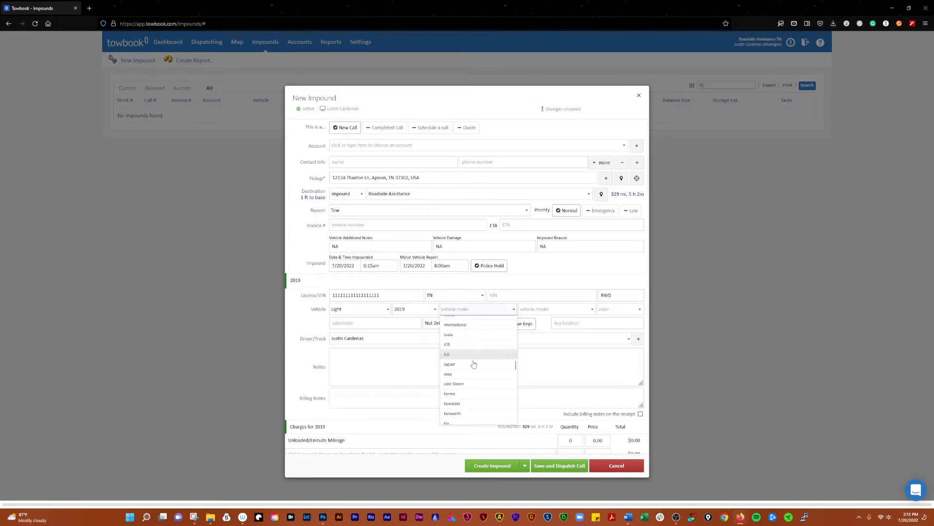
scroll(477, 362, down, 4)
scroll(472, 365, down, 6)
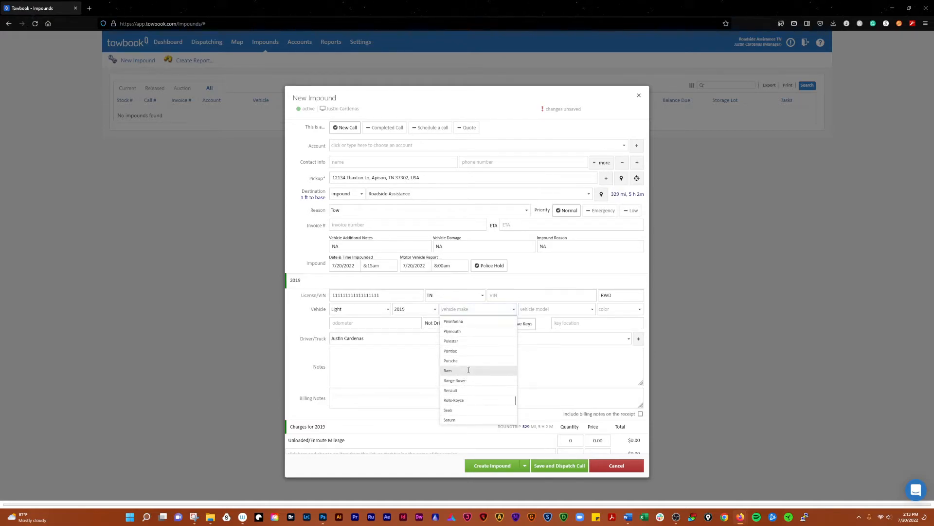
click(468, 371)
- Set the model to Ram Pickup 2500 and the color to Burgundy
click(537, 312)
click(556, 358)
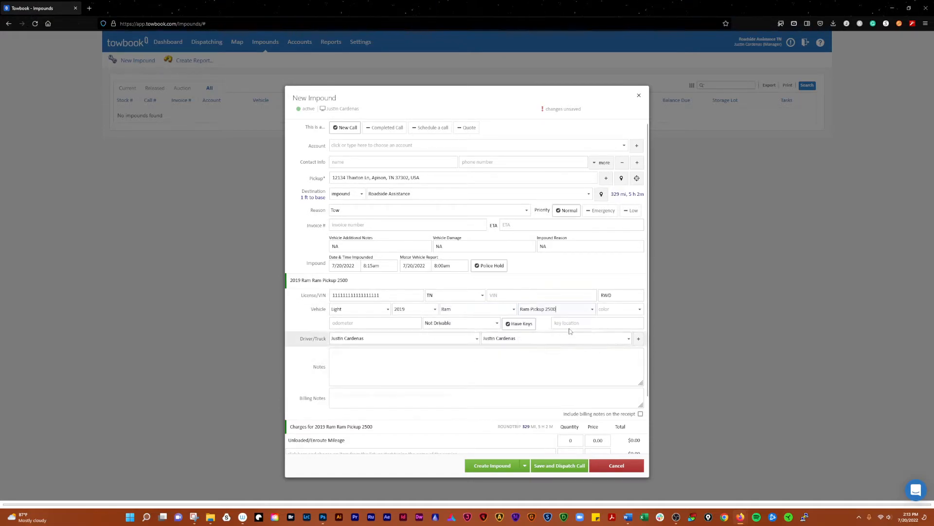
click(615, 310)
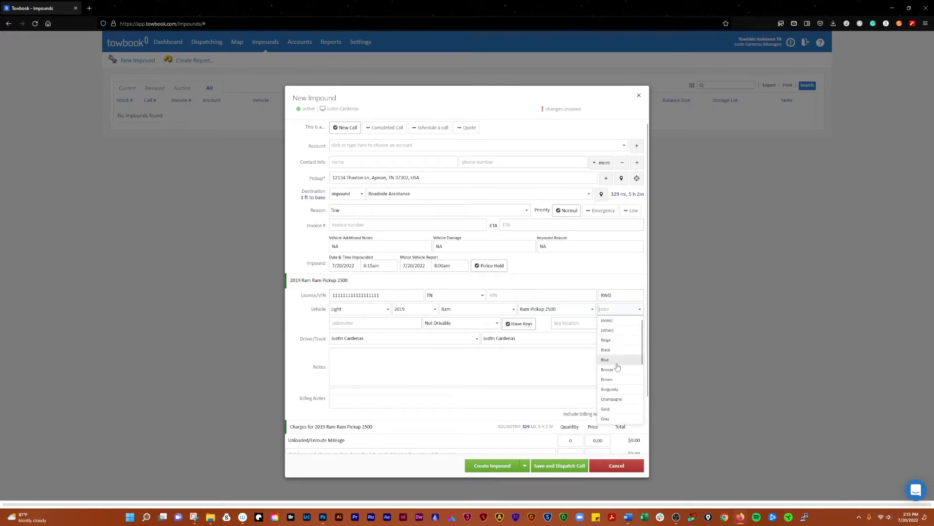
click(616, 389)
click(362, 379)
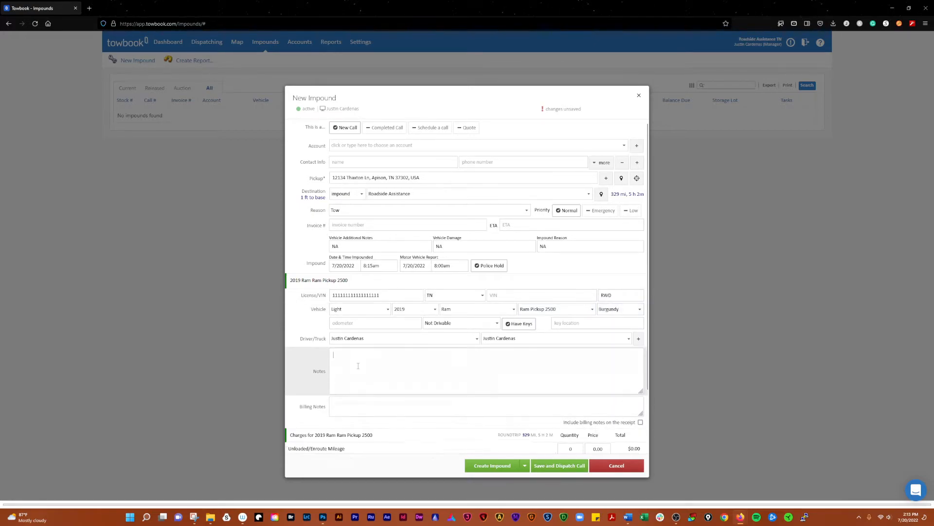
- Add invoice charge lines Dollies at 40.00 and Private Property Tow Fee at 300.00
click(303, 367)
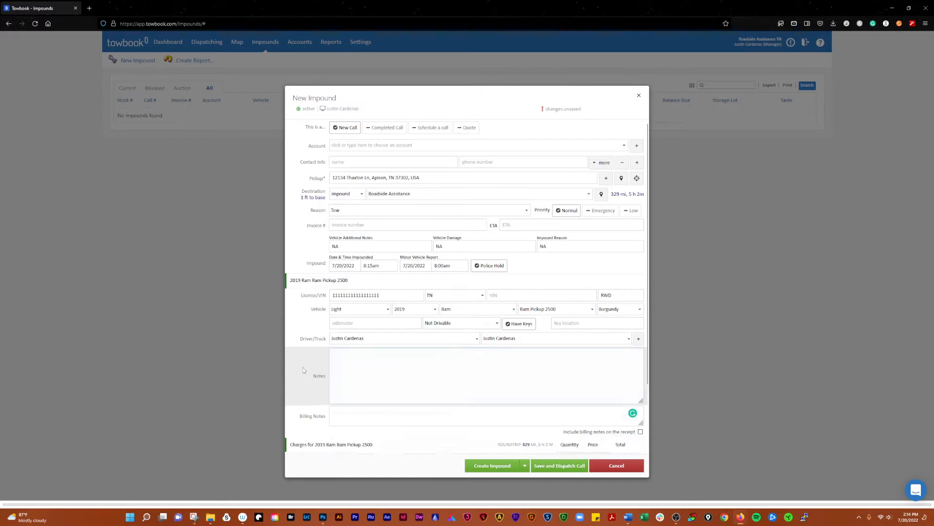
scroll(304, 376, down, 3)
click(389, 398)
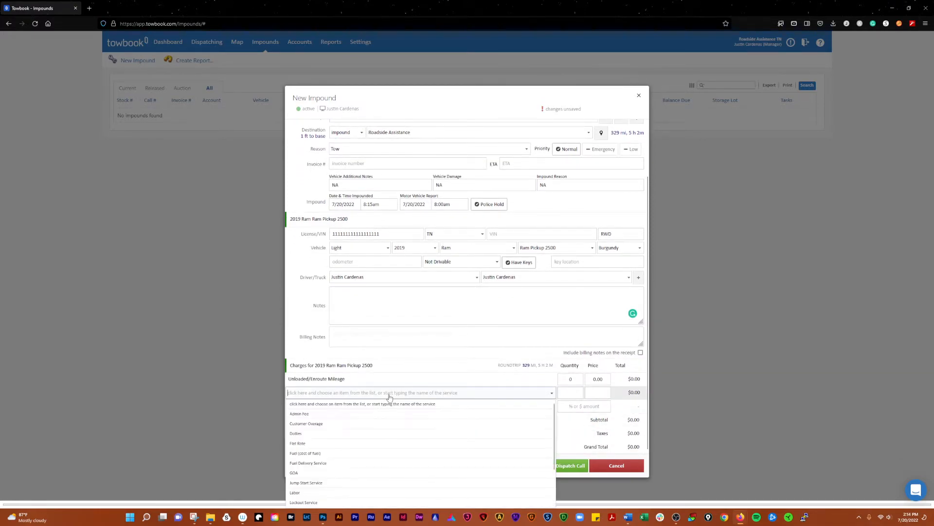
click(313, 437)
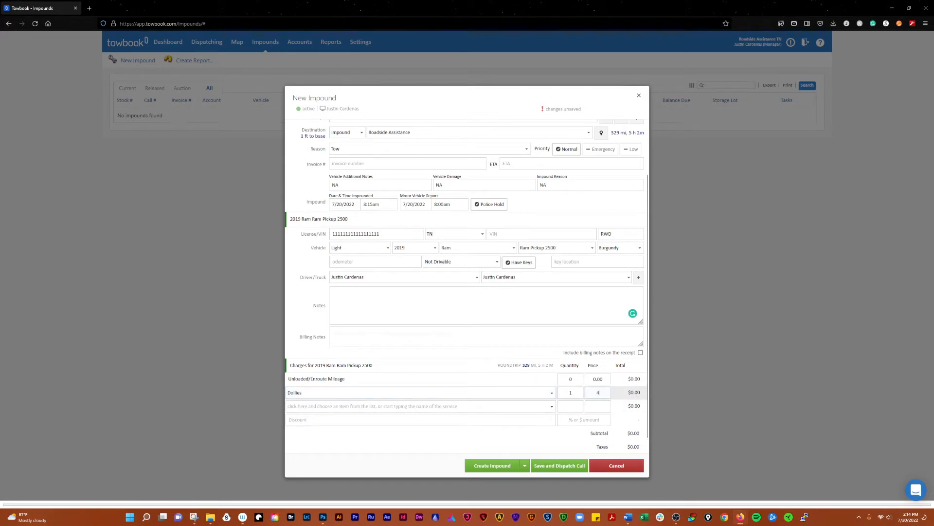
click(365, 406)
scroll(336, 353, down, 2)
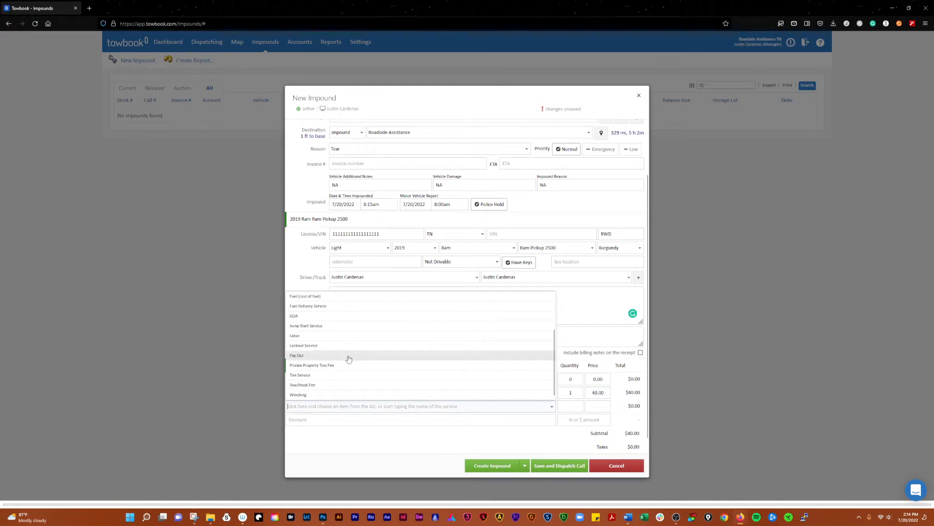
click(321, 371)
click(597, 406)
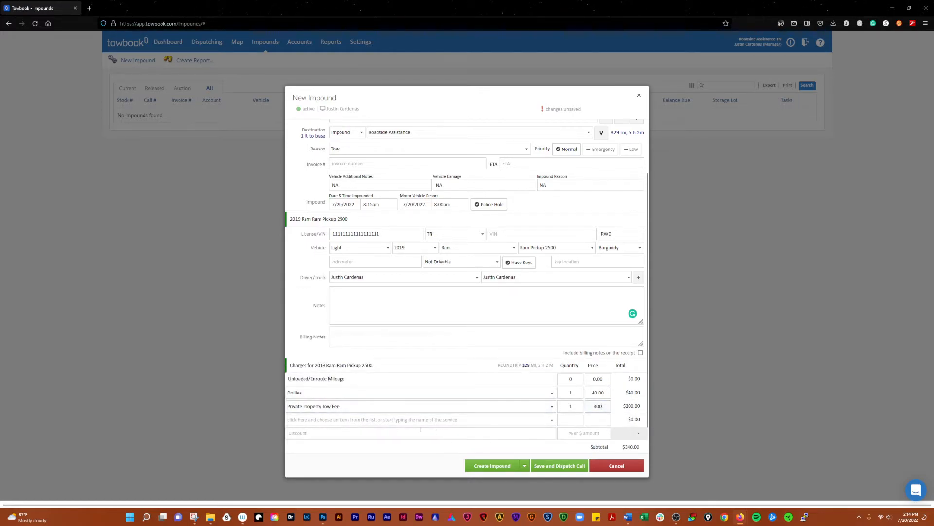
click(398, 446)
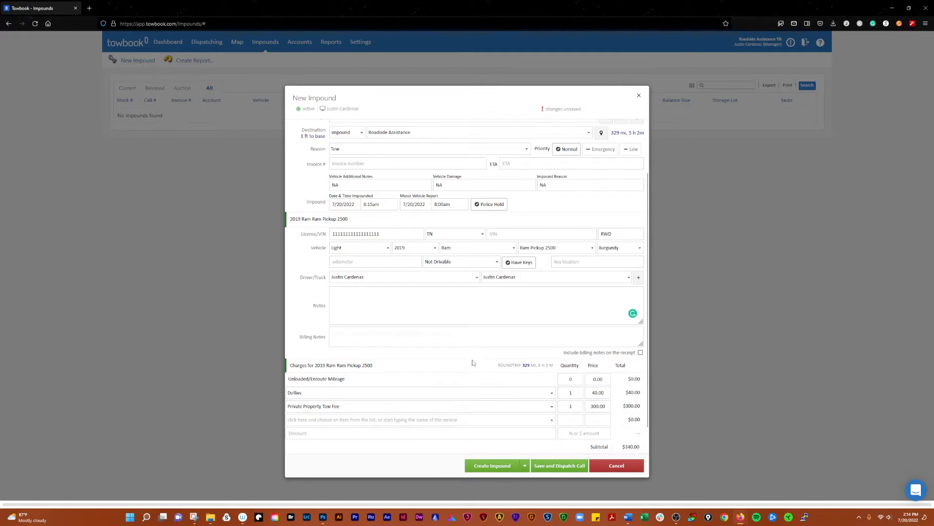
- Enter custom invoice number 1111111, ETA 2:35pm, and the contact's details
scroll(435, 302, up, 3)
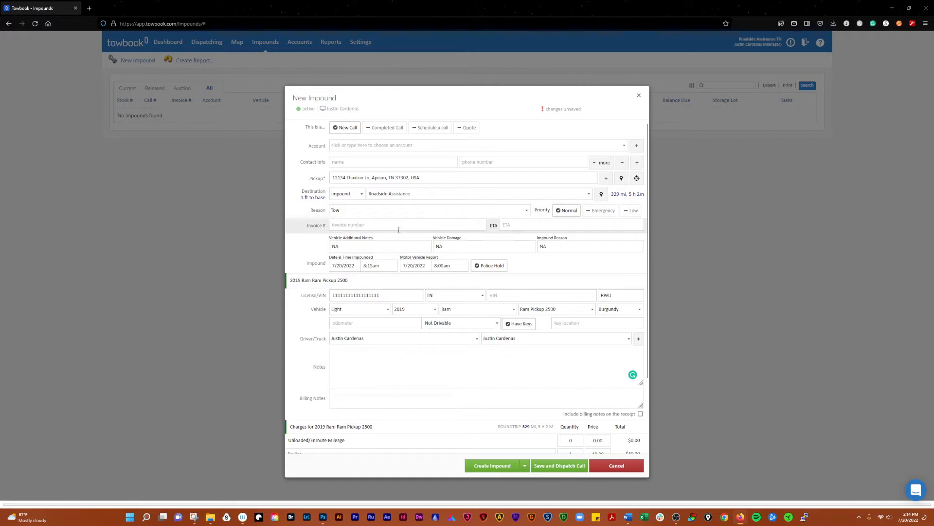
click(396, 225)
text(1111111)
click(535, 225)
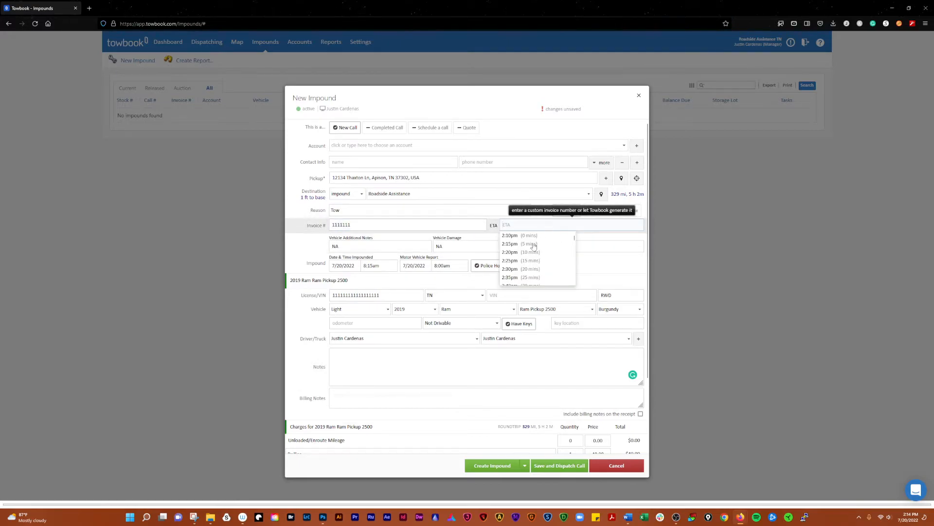
click(537, 278)
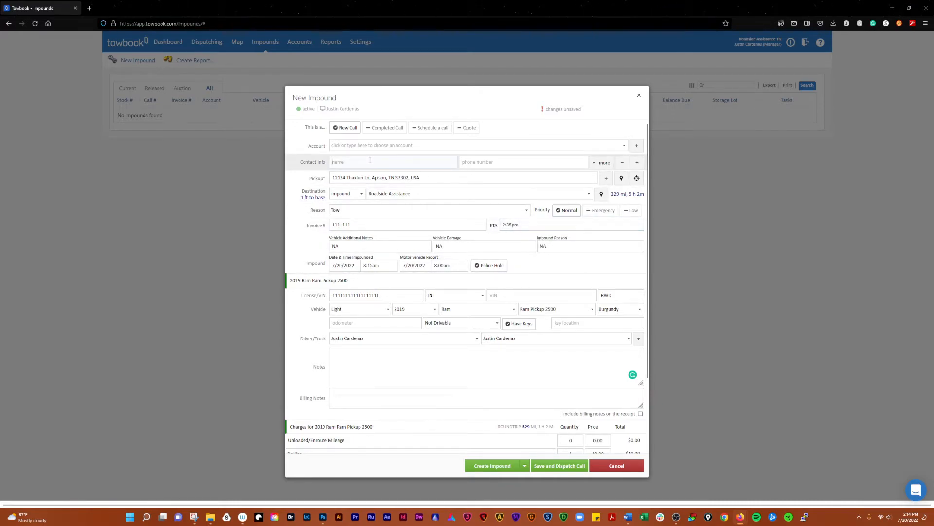
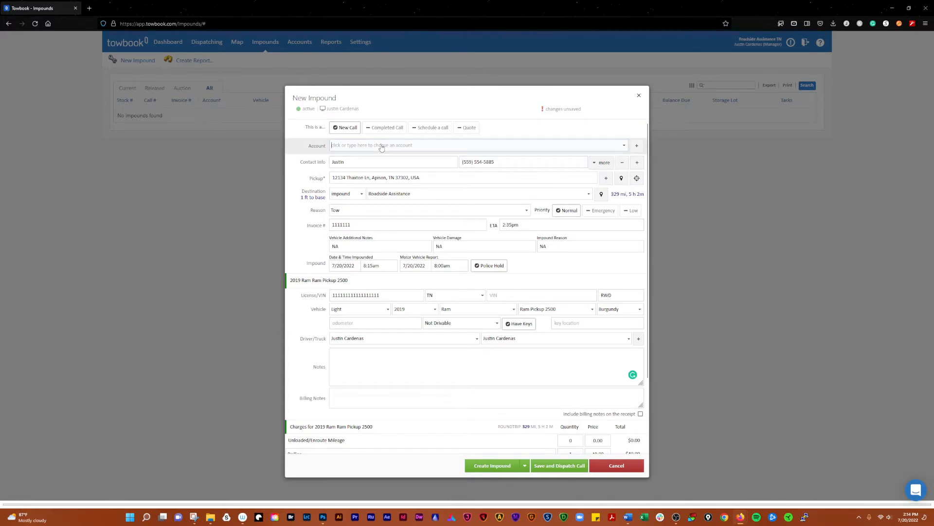
- Leave the account unspecified and create the impound
click(382, 146)
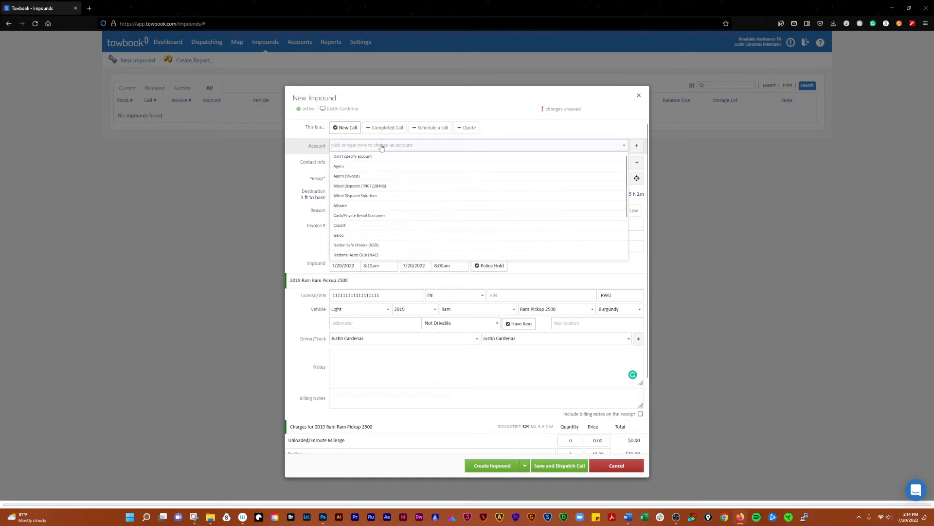
click(365, 157)
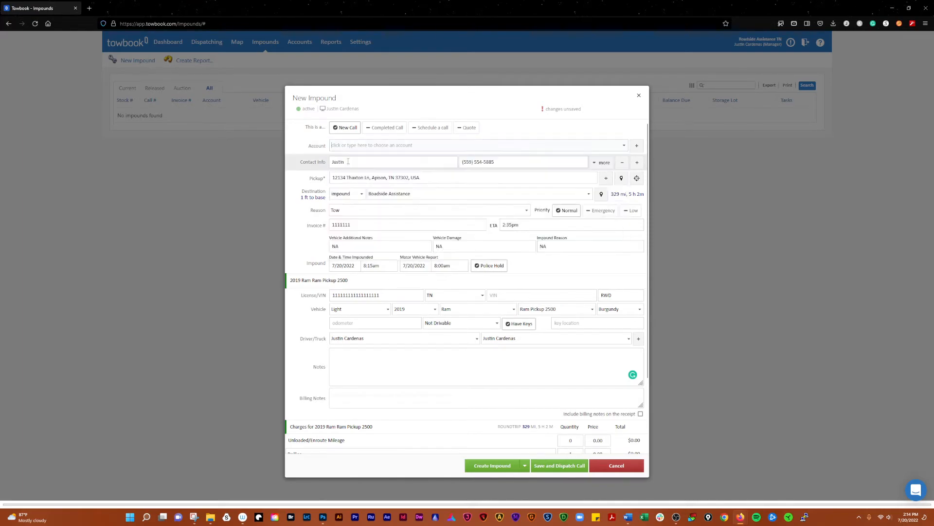
scroll(300, 215, down, 3)
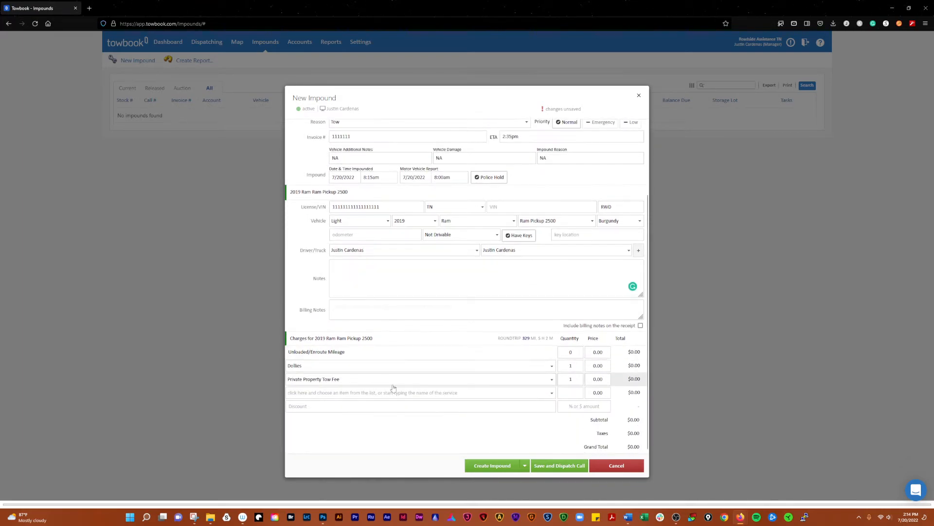
click(509, 470)
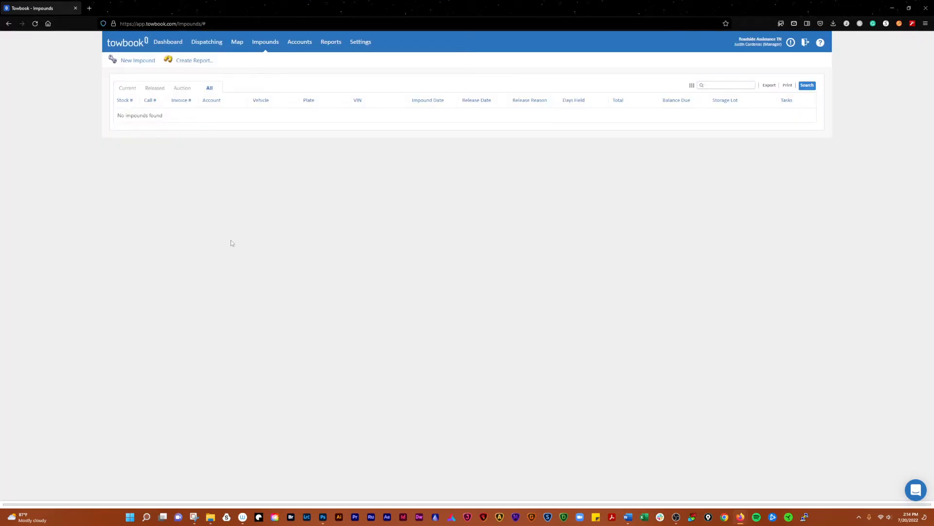
- Reload the Impounds page and switch to the All tab
click(35, 24)
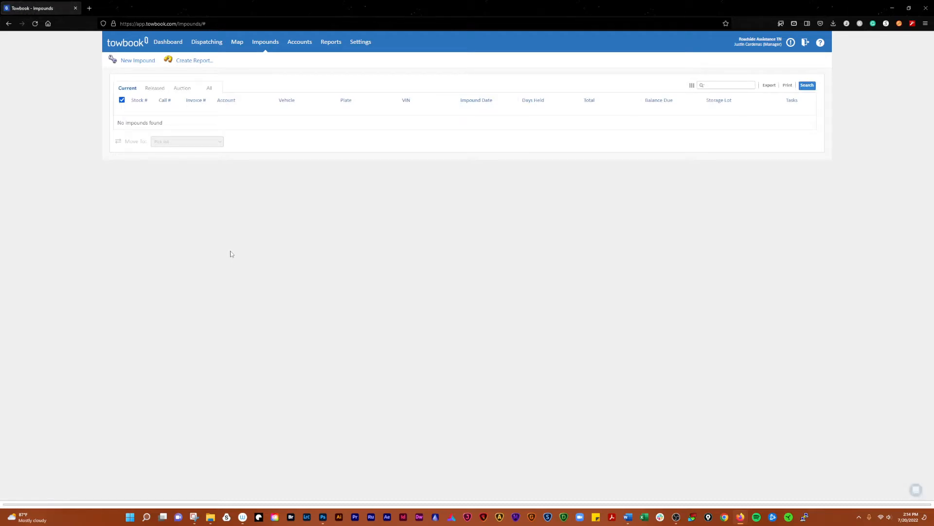
click(210, 89)
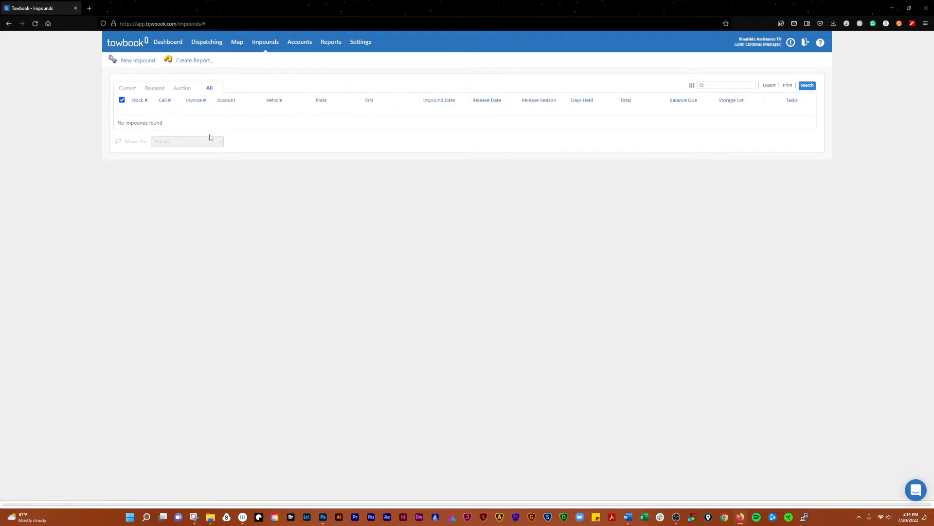
- Start a new impound report limited to (No Account Specified)
click(195, 60)
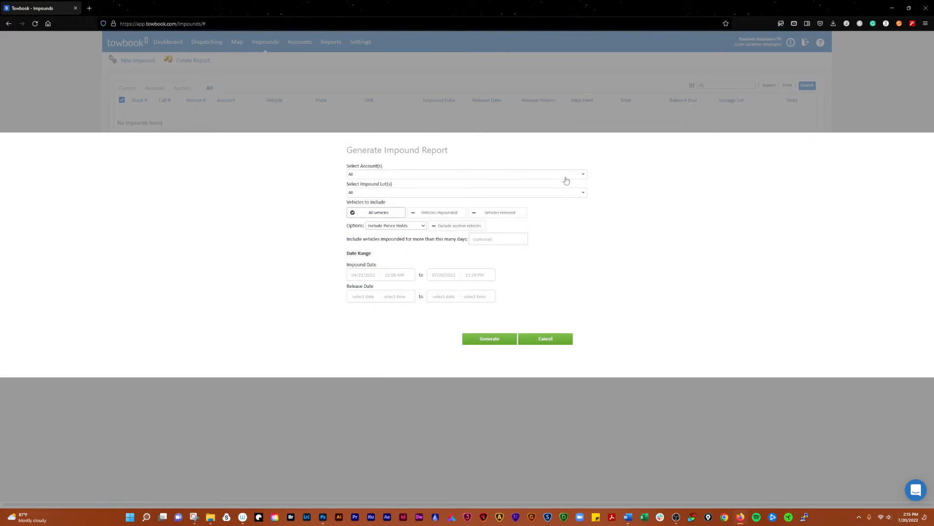
click(569, 175)
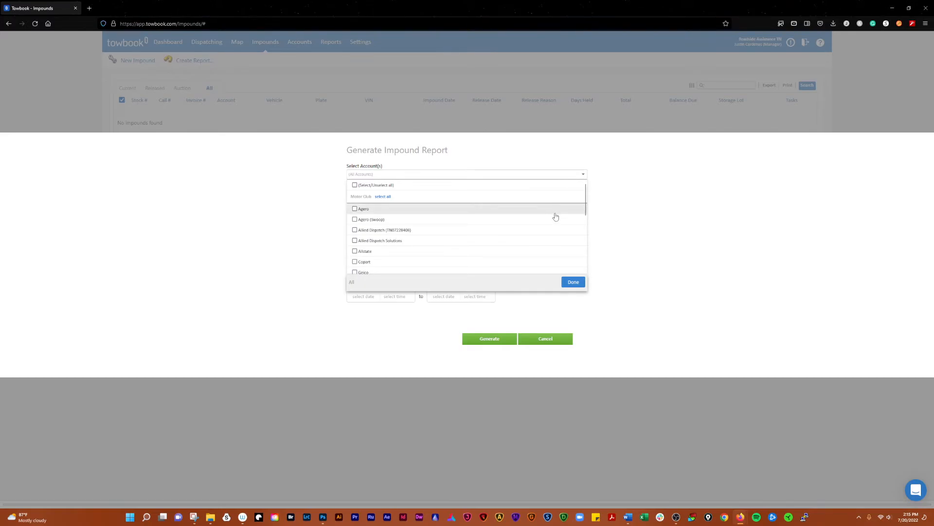
scroll(492, 251, down, 10)
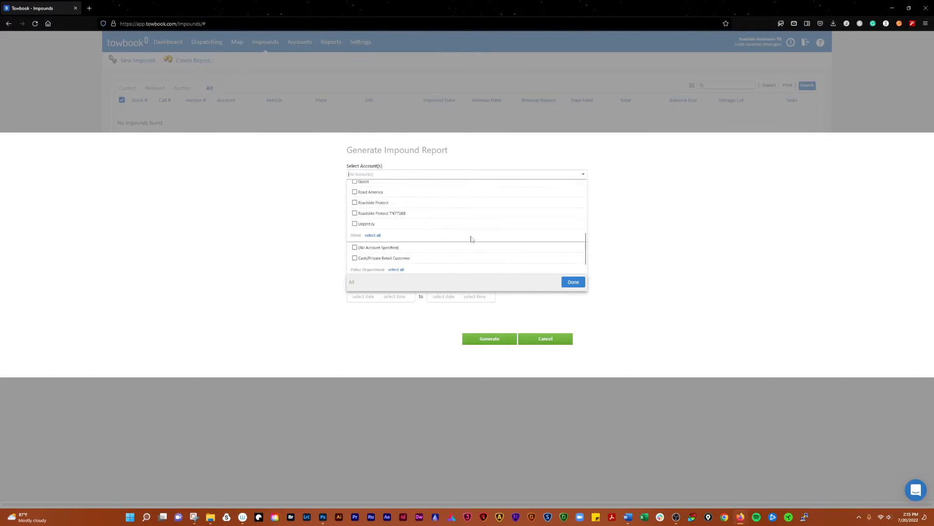
click(392, 235)
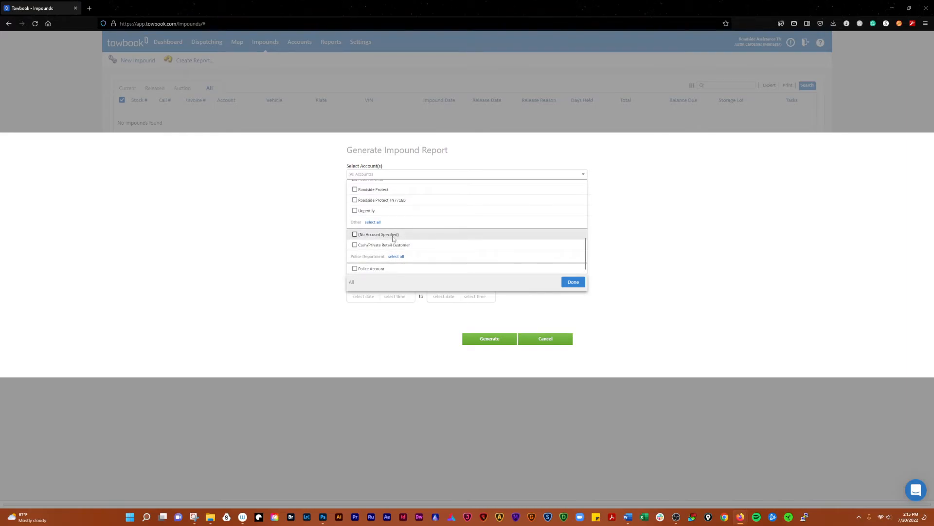
click(574, 283)
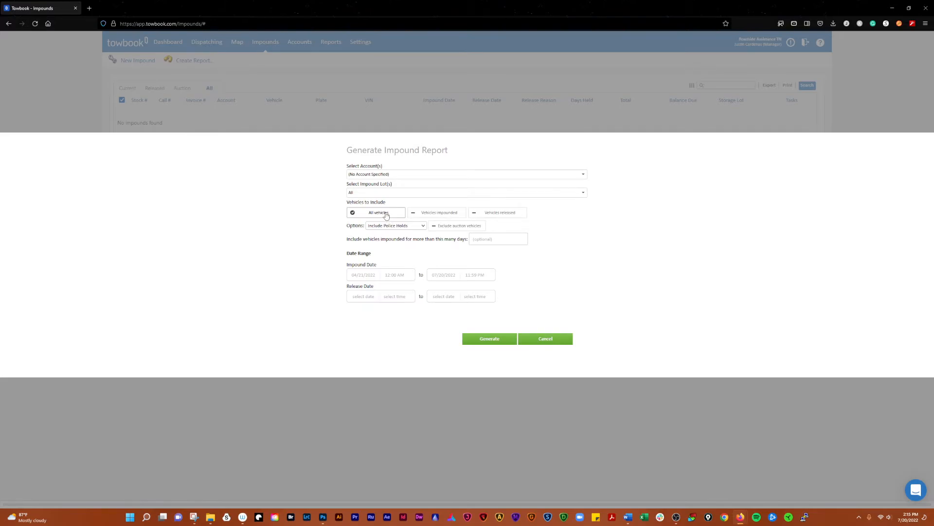
- Set the impound date range to 7/20/2022 through 7/20/2022 and generate the report
click(372, 276)
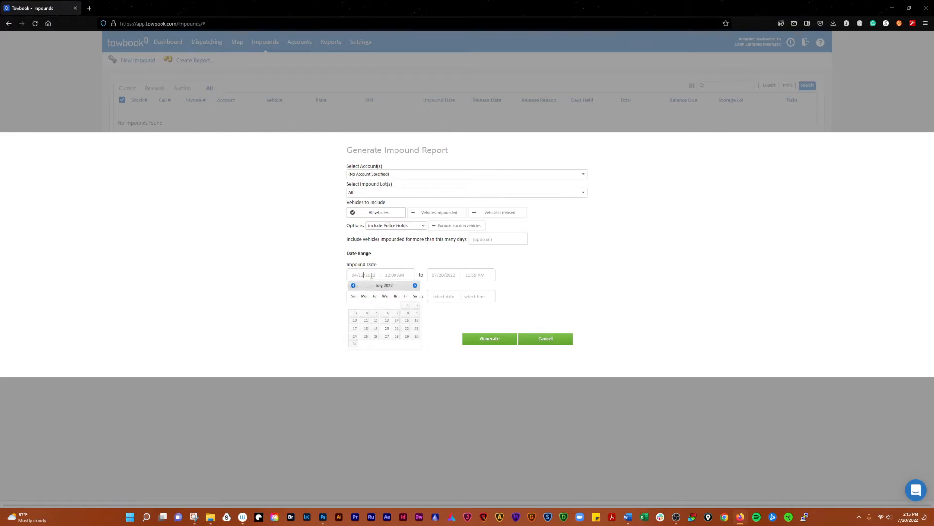
click(387, 328)
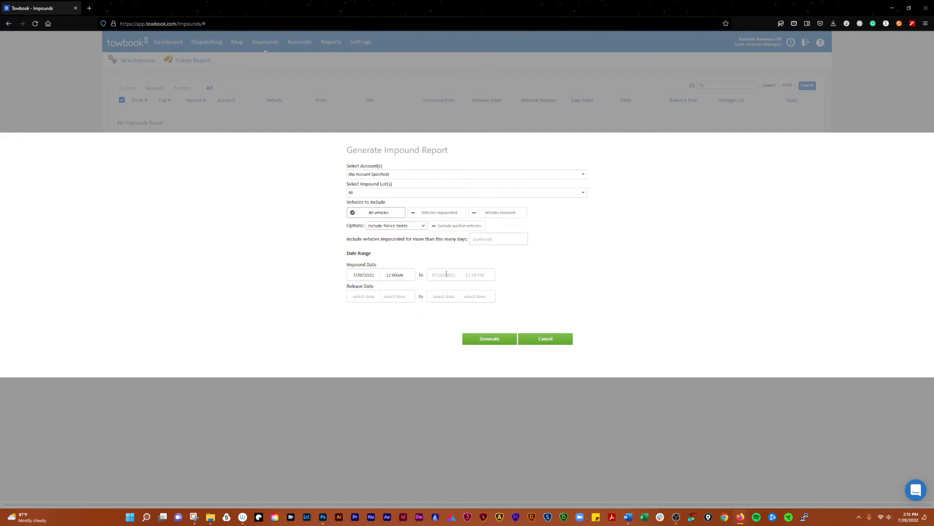
click(447, 274)
click(467, 328)
click(490, 339)
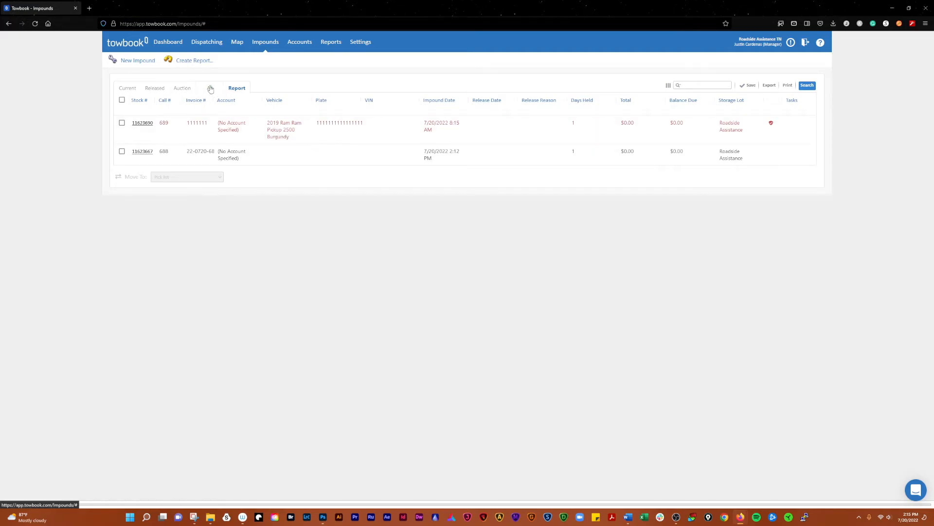
- Tick both impounds listed in the report
click(121, 123)
click(122, 152)
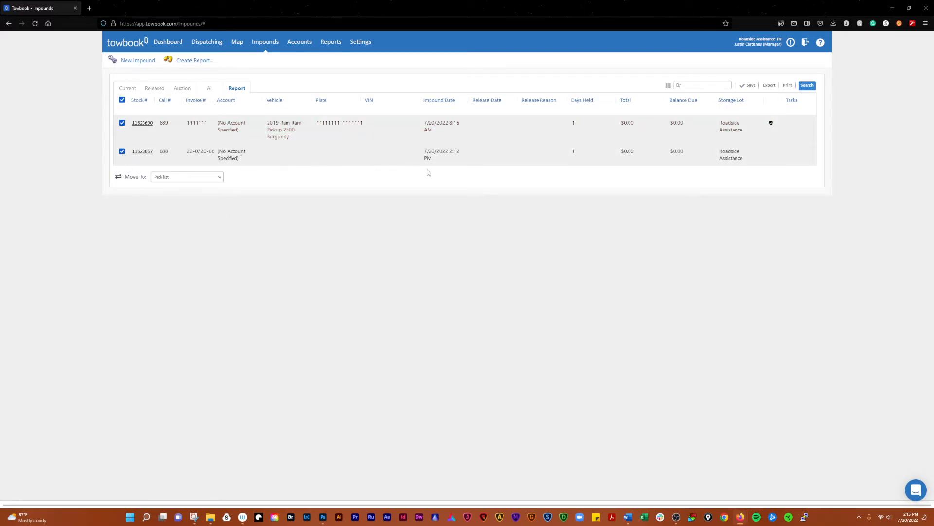
mouse_move(347, 145)
drag(235, 151, 238, 153)
- Expand and collapse the first row's actions, then open the burgundy 2019 Ram Pickup 2500's details
click(274, 133)
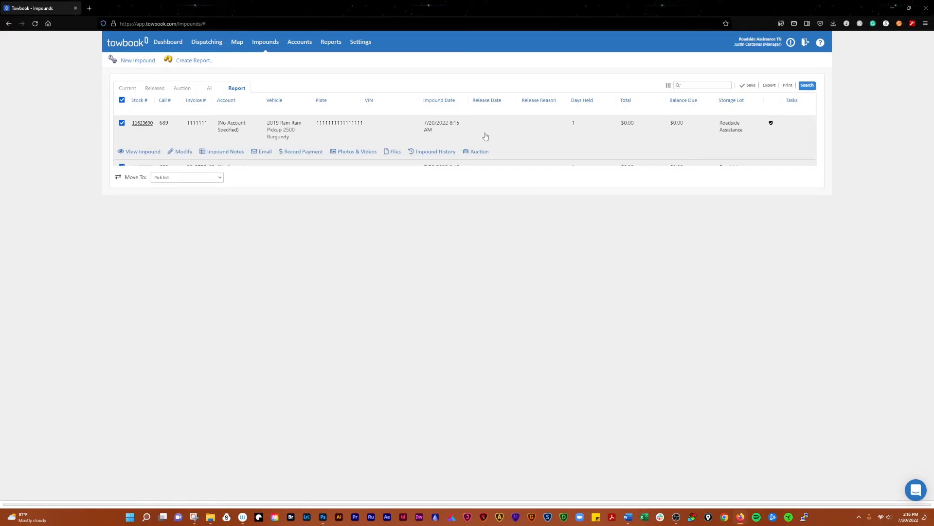
click(400, 131)
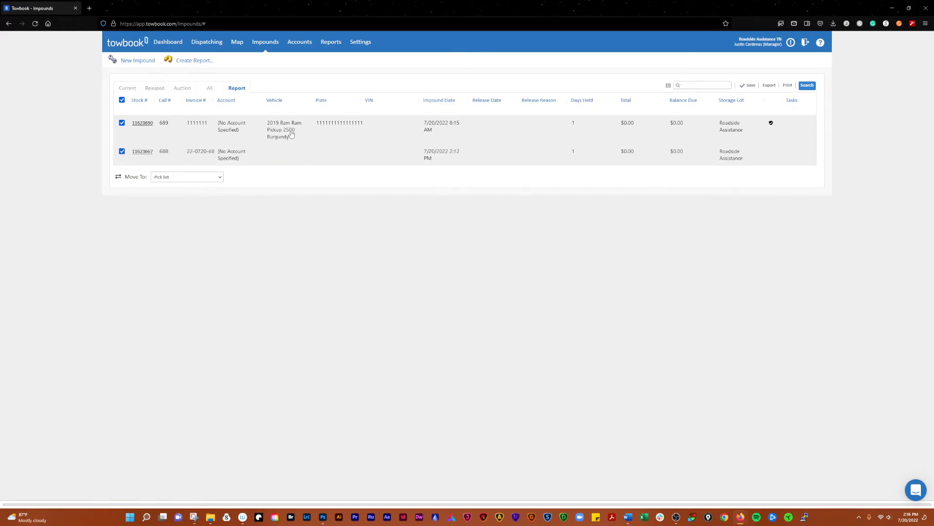
click(147, 125)
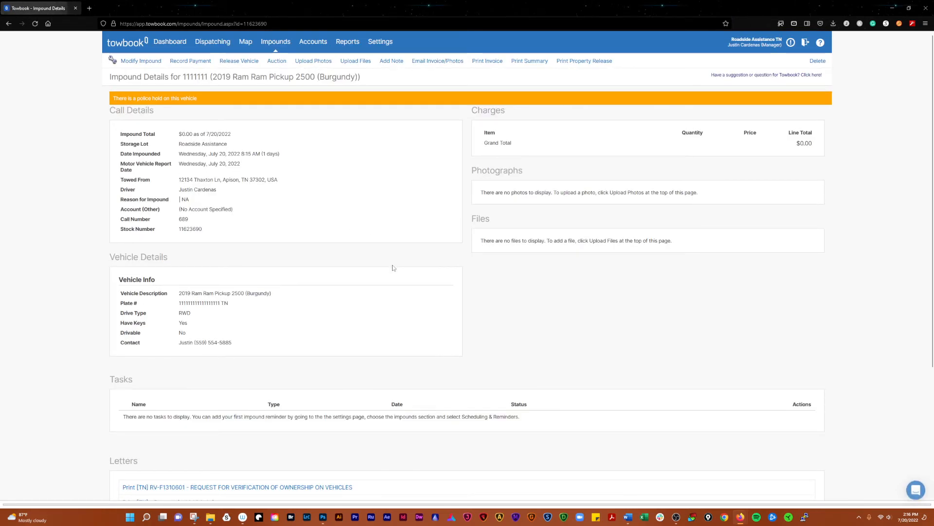
- Permanently delete the Ram Pickup 2500 impound and return to the All impounds list
click(818, 61)
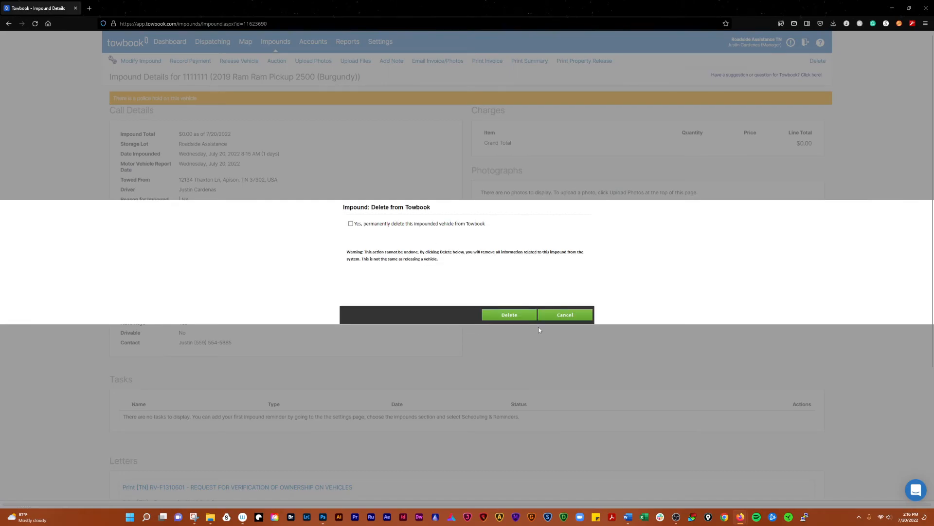
click(504, 315)
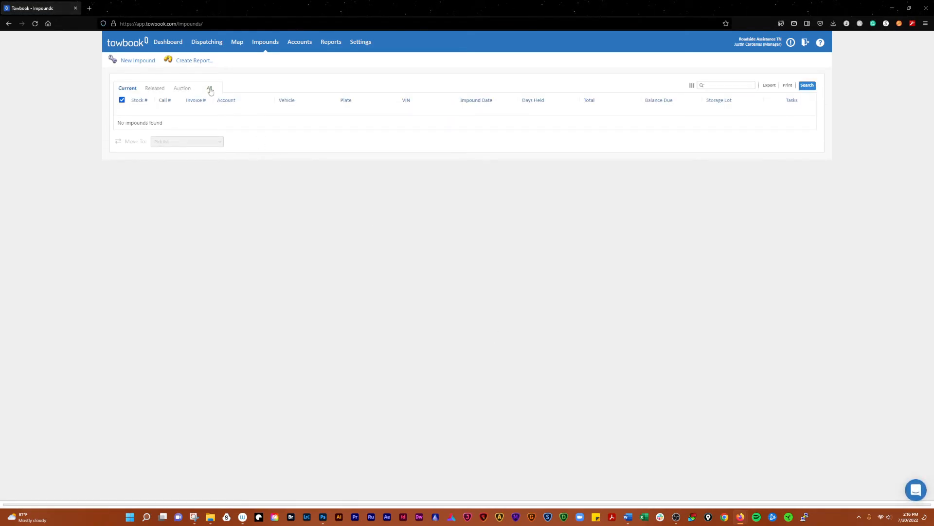
click(210, 89)
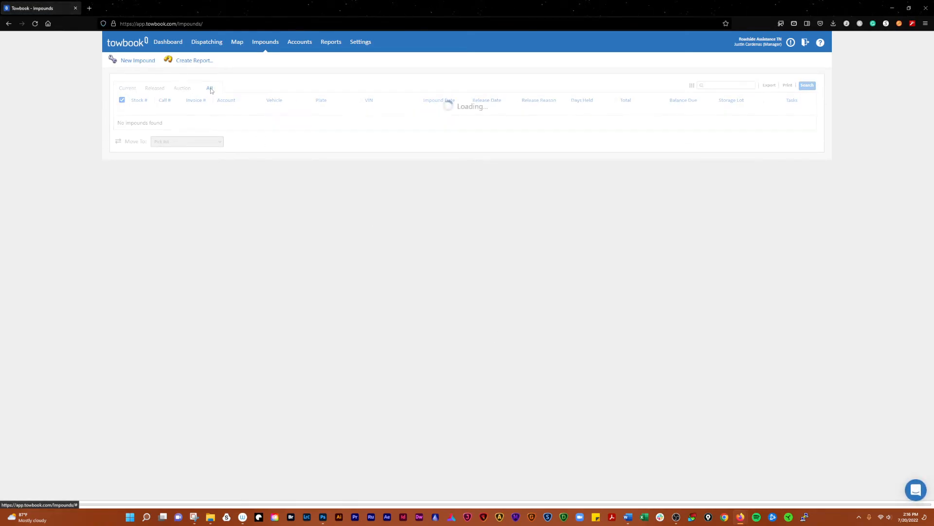
- Generate a new impound report with both Impound Date fields set to 7/20/2022
click(197, 62)
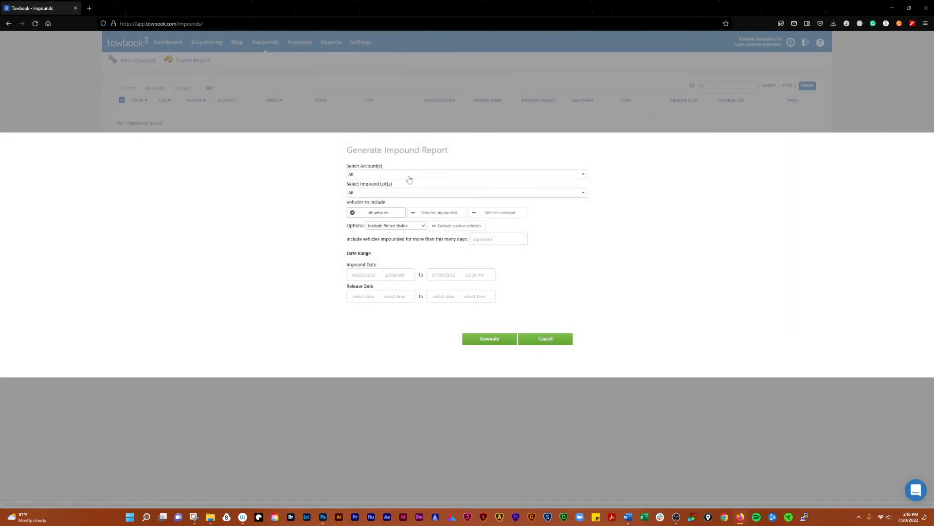
click(364, 275)
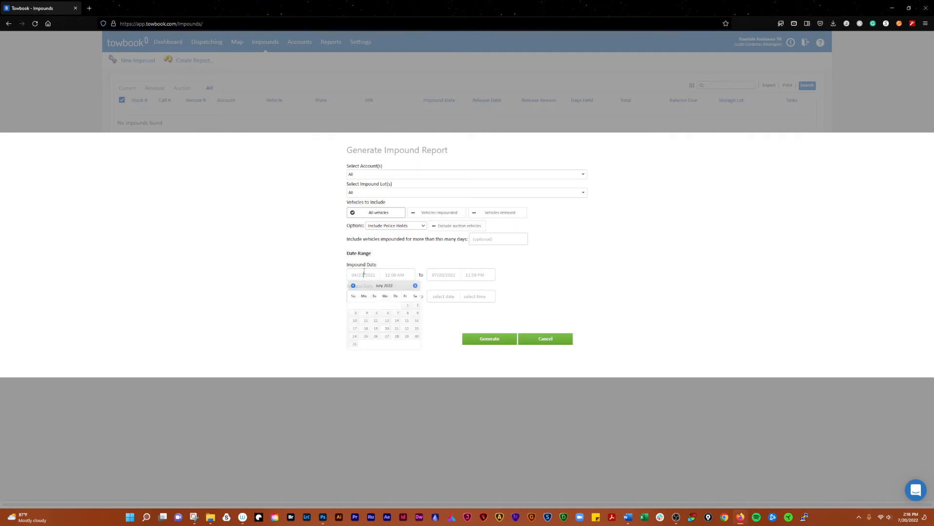
click(387, 328)
click(448, 275)
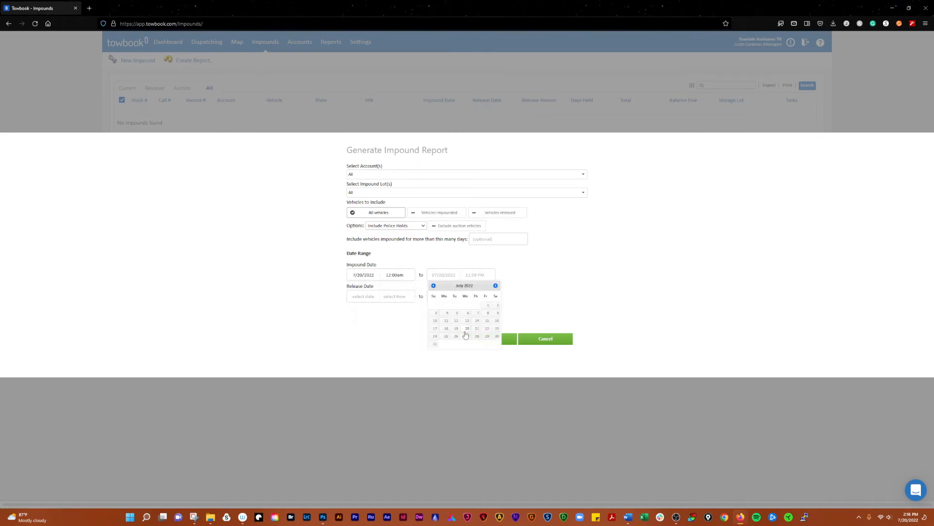
click(466, 329)
click(493, 339)
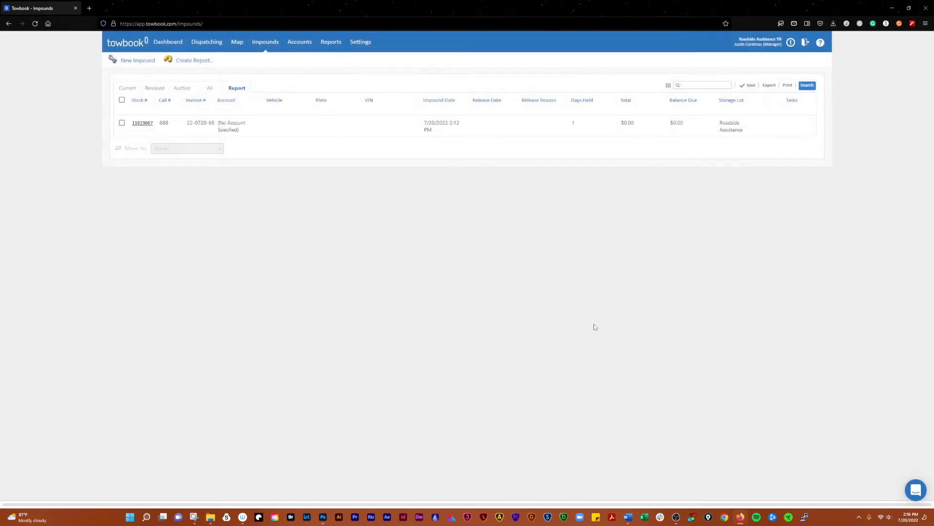
- Open impound call #688's details and delete it permanently
click(122, 123)
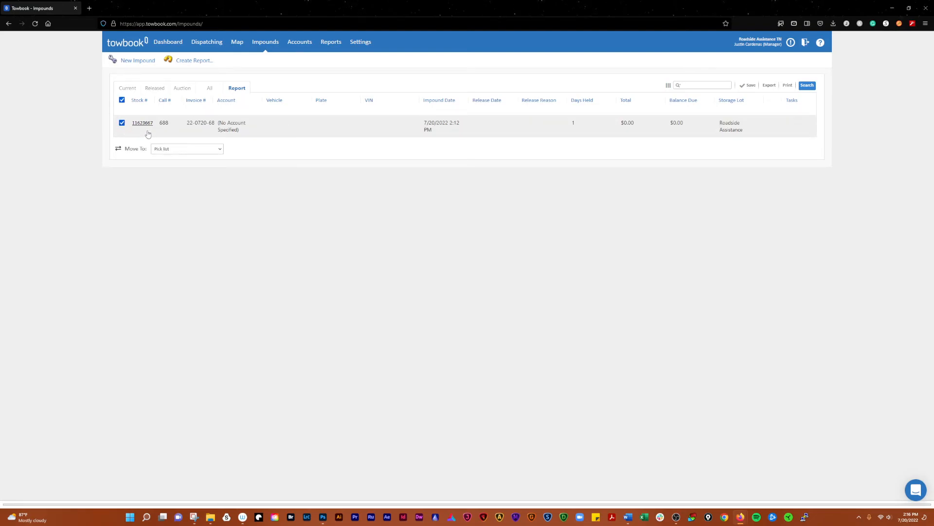
click(144, 124)
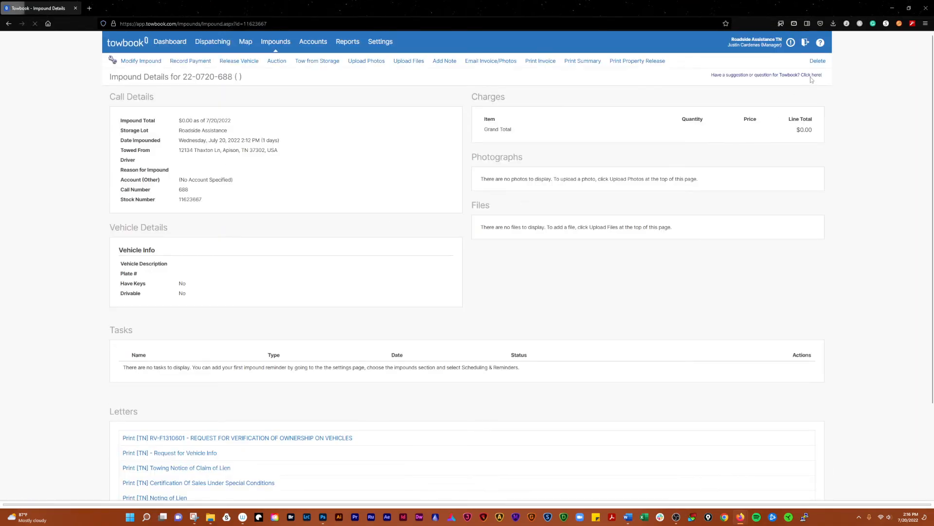
click(818, 61)
click(366, 224)
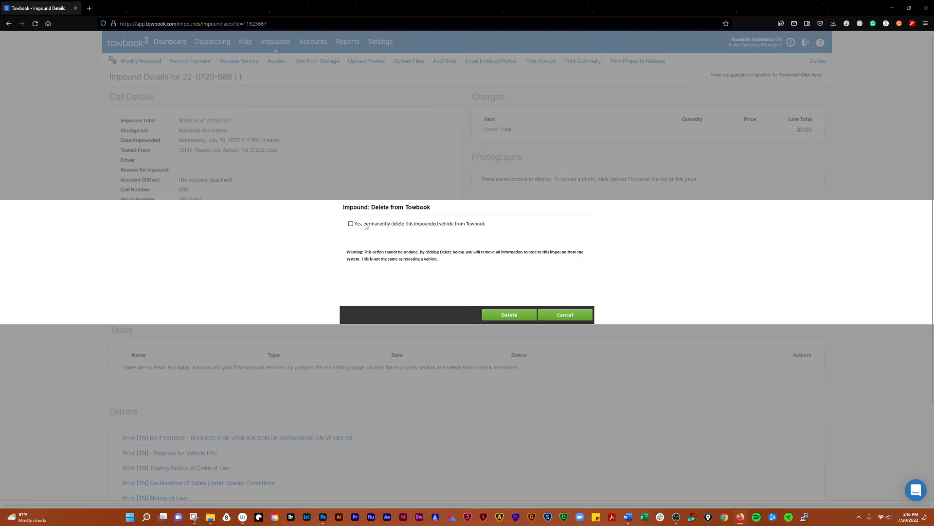
click(516, 319)
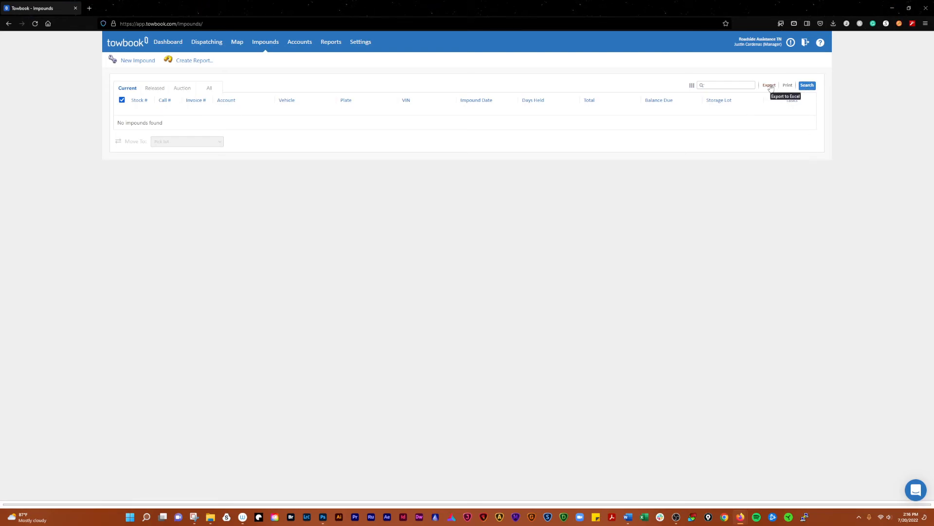
click(692, 86)
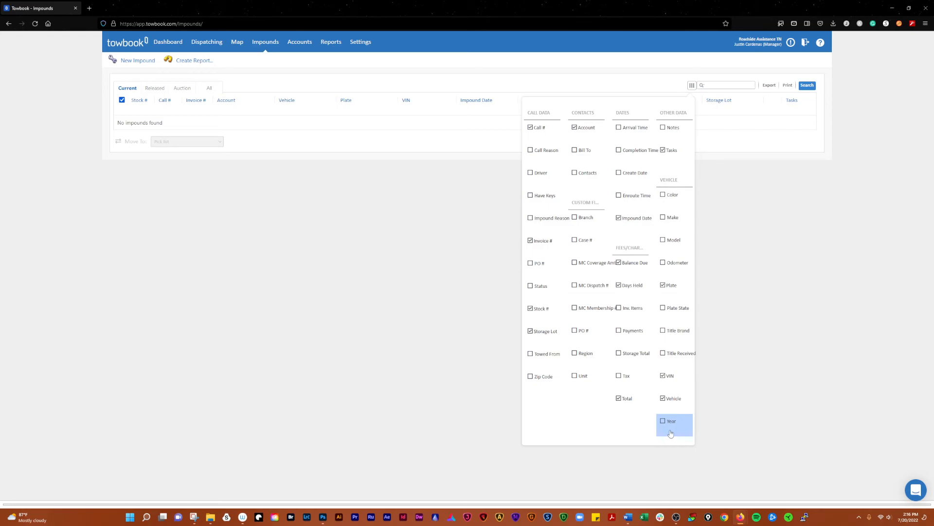
click(748, 285)
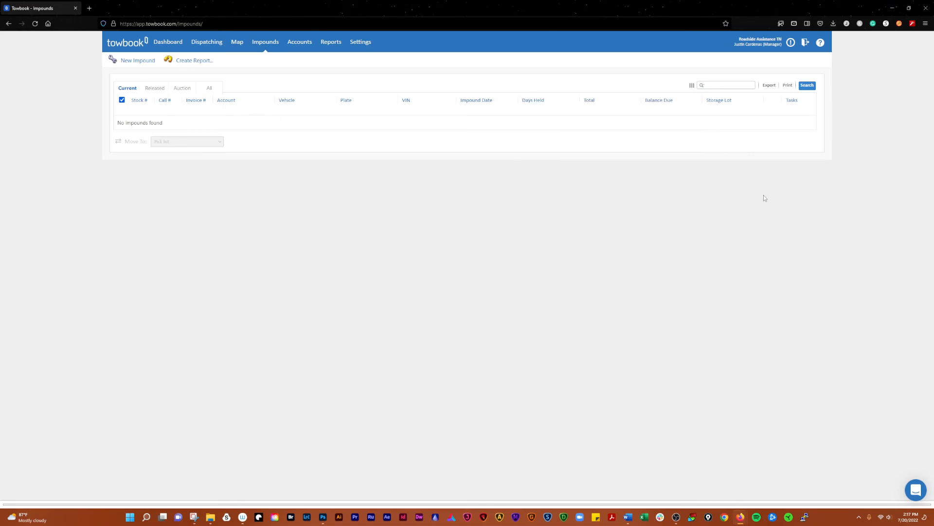